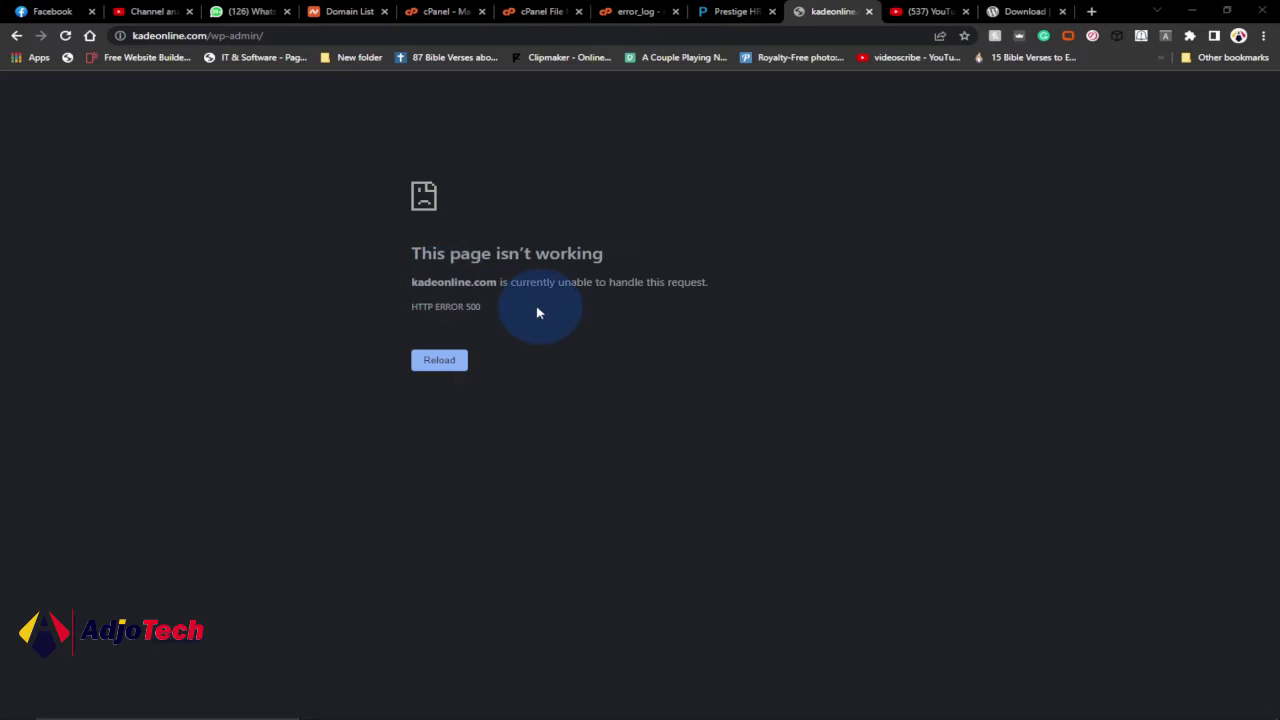
Step: From the cPanel dashboard's Files section, launch File Manager to list the site's WordPress files
{"action": "left_click", "coordinate": [432, 12]}
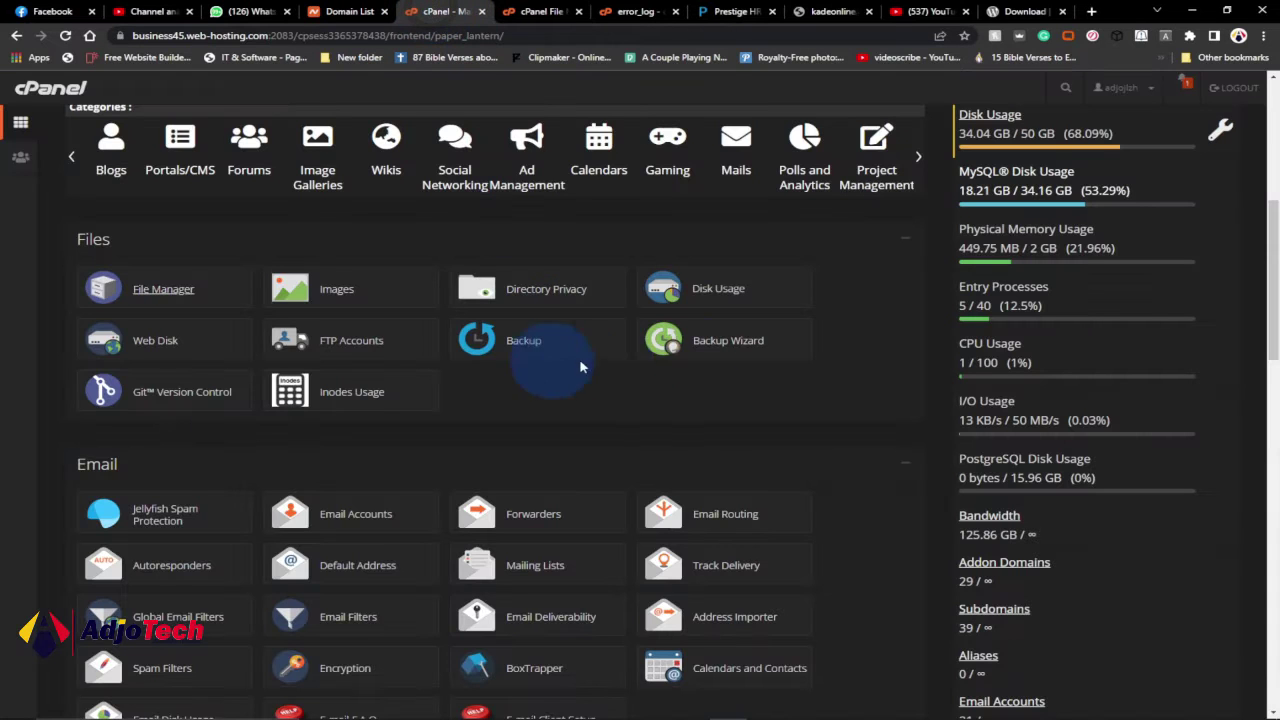
{"action": "scroll", "coordinate": [730, 398], "scroll_direction": "up", "scroll_amount": 2}
{"action": "scroll", "coordinate": [730, 398], "scroll_direction": "down", "scroll_amount": 4}
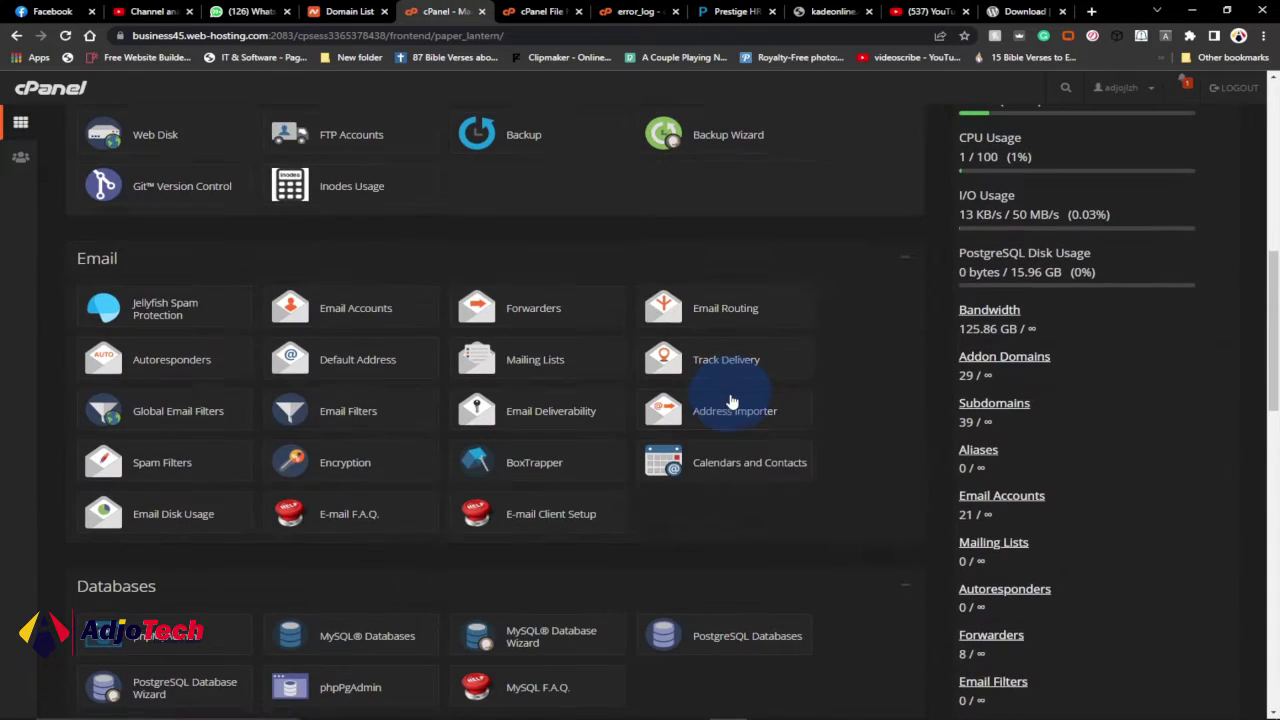
{"action": "scroll", "coordinate": [245, 420], "scroll_direction": "down", "scroll_amount": 1}
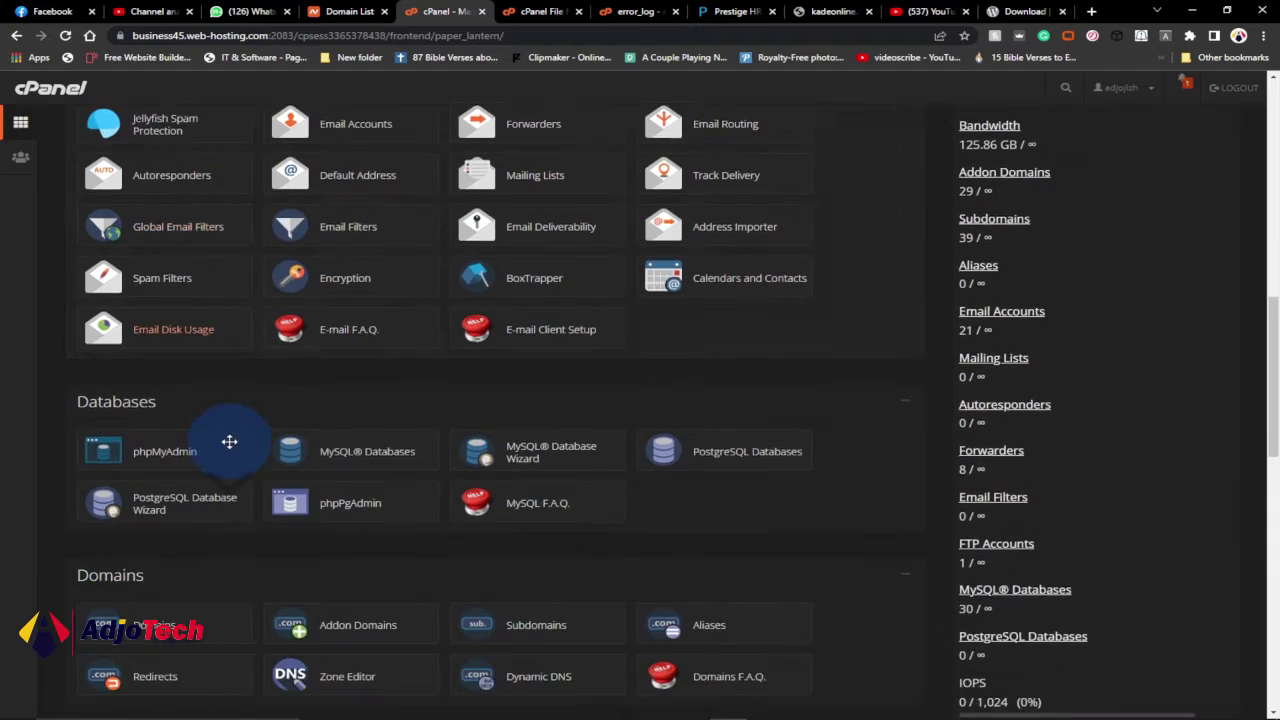
{"action": "scroll", "coordinate": [229, 434], "scroll_direction": "up", "scroll_amount": 7}
{"action": "scroll", "coordinate": [150, 470], "scroll_direction": "down", "scroll_amount": 1}
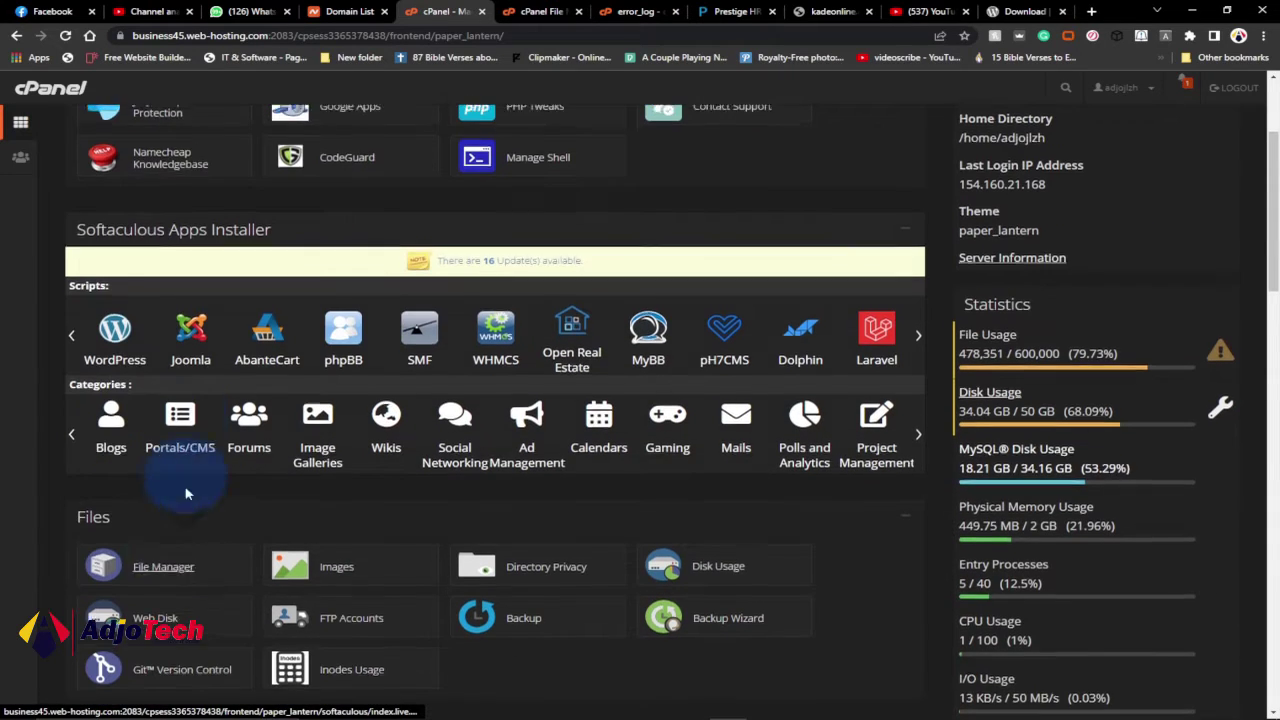
{"action": "scroll", "coordinate": [172, 565], "scroll_direction": "down", "scroll_amount": 1}
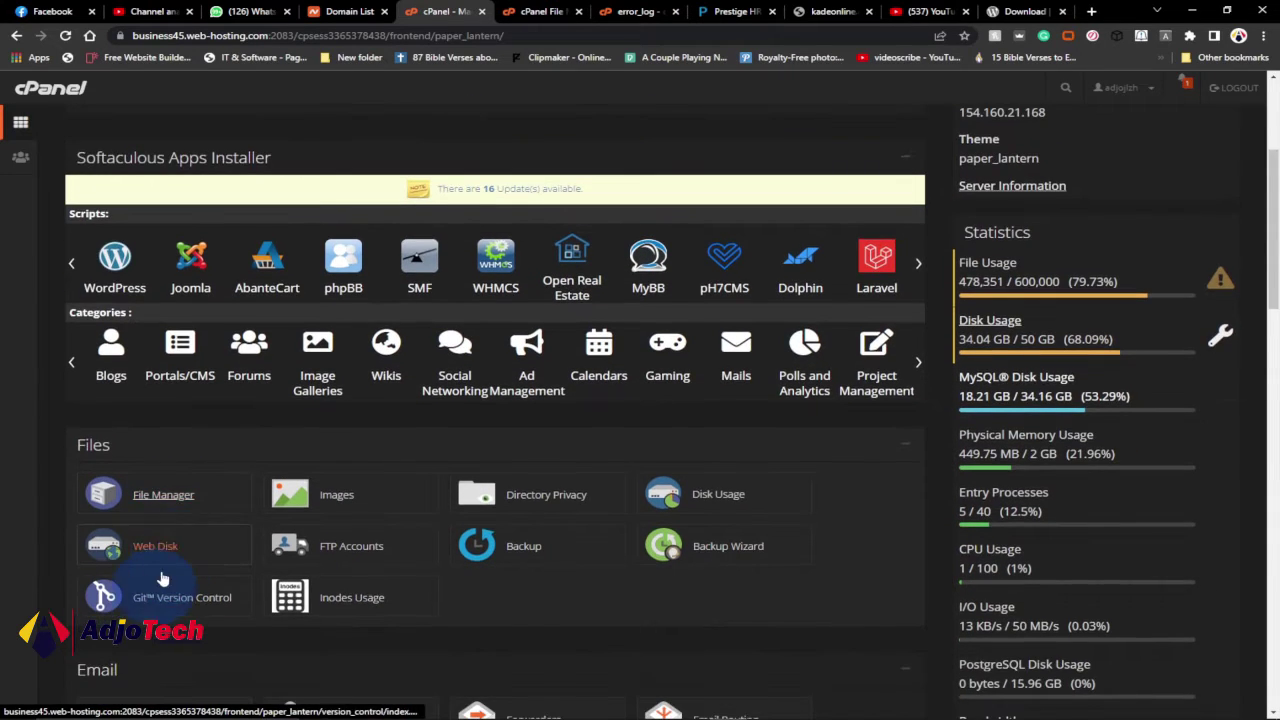
{"action": "left_click", "coordinate": [163, 496]}
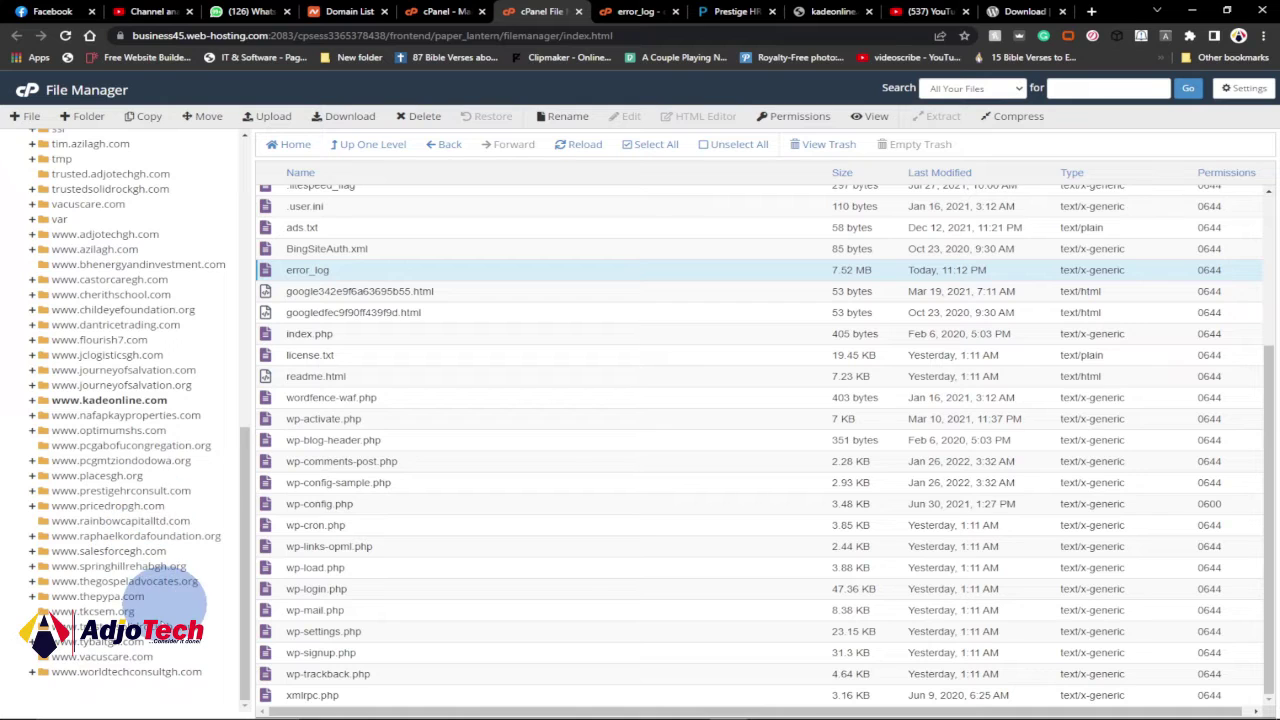
{"action": "left_click", "coordinate": [828, 11]}
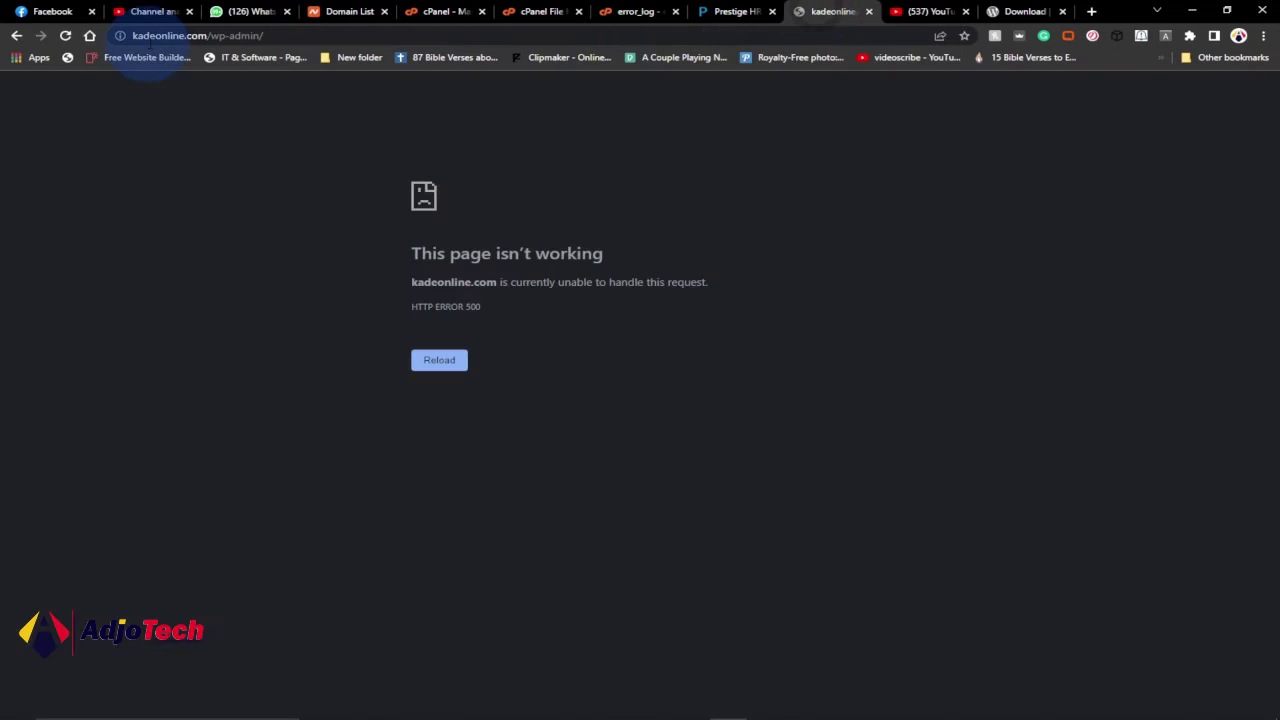
{"action": "left_click", "coordinate": [538, 11]}
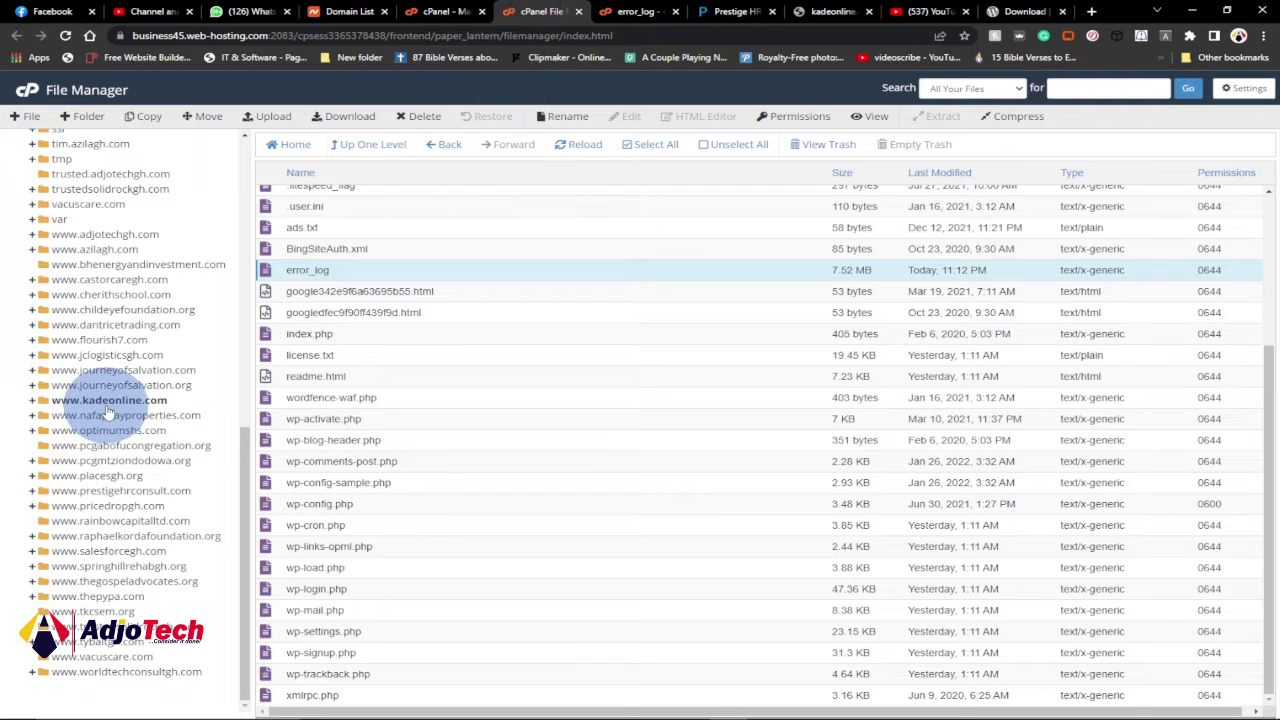
{"action": "scroll", "coordinate": [473, 388], "scroll_direction": "up", "scroll_amount": 3}
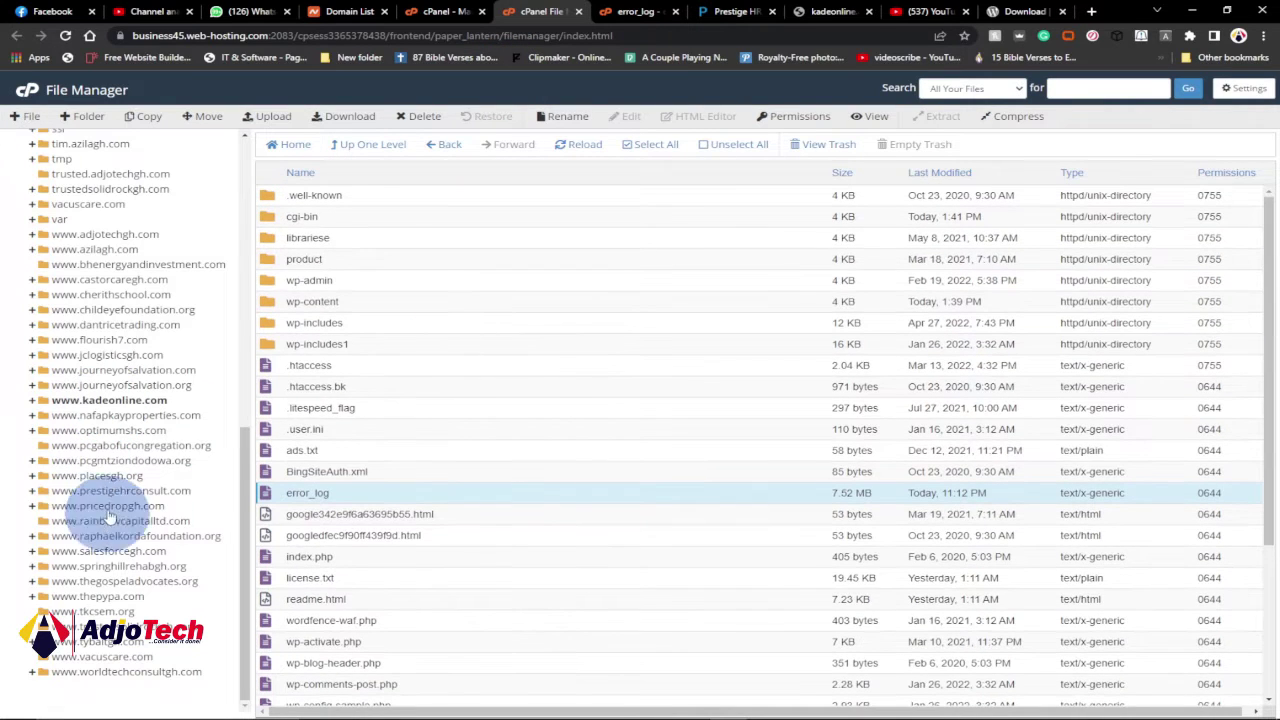
{"action": "left_click", "coordinate": [118, 400]}
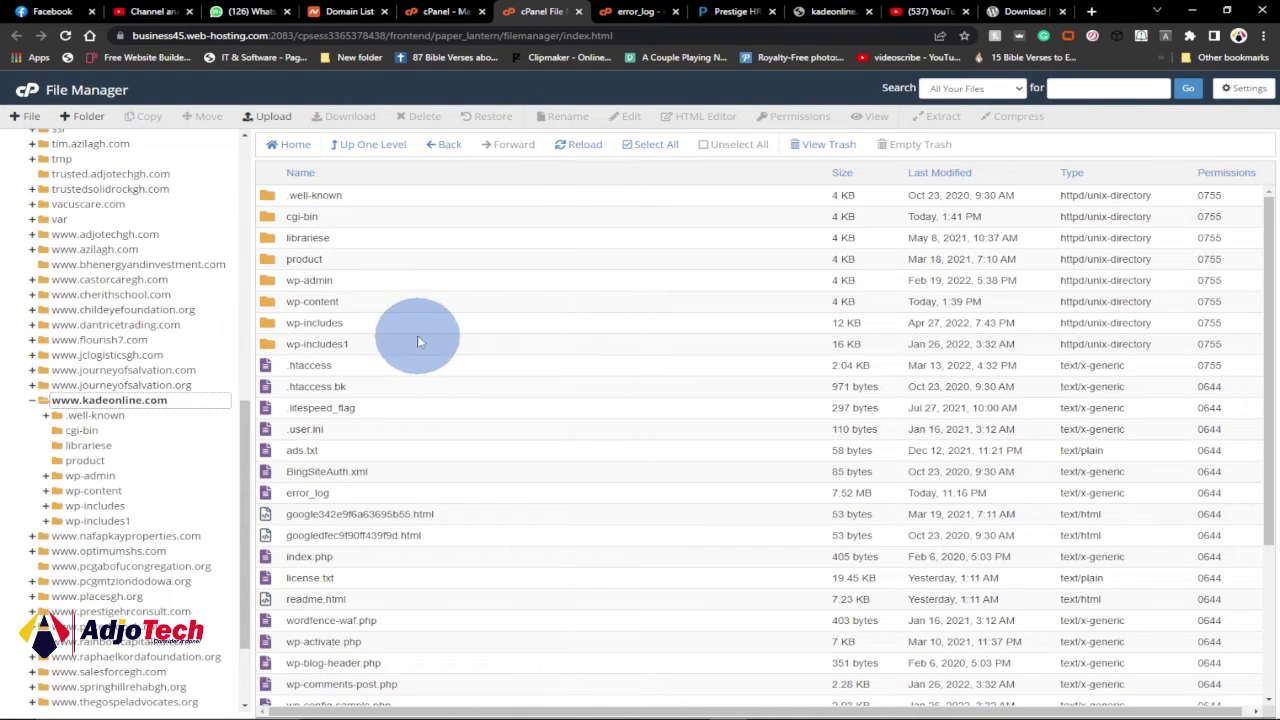
{"action": "scroll", "coordinate": [434, 452], "scroll_direction": "down", "scroll_amount": 1}
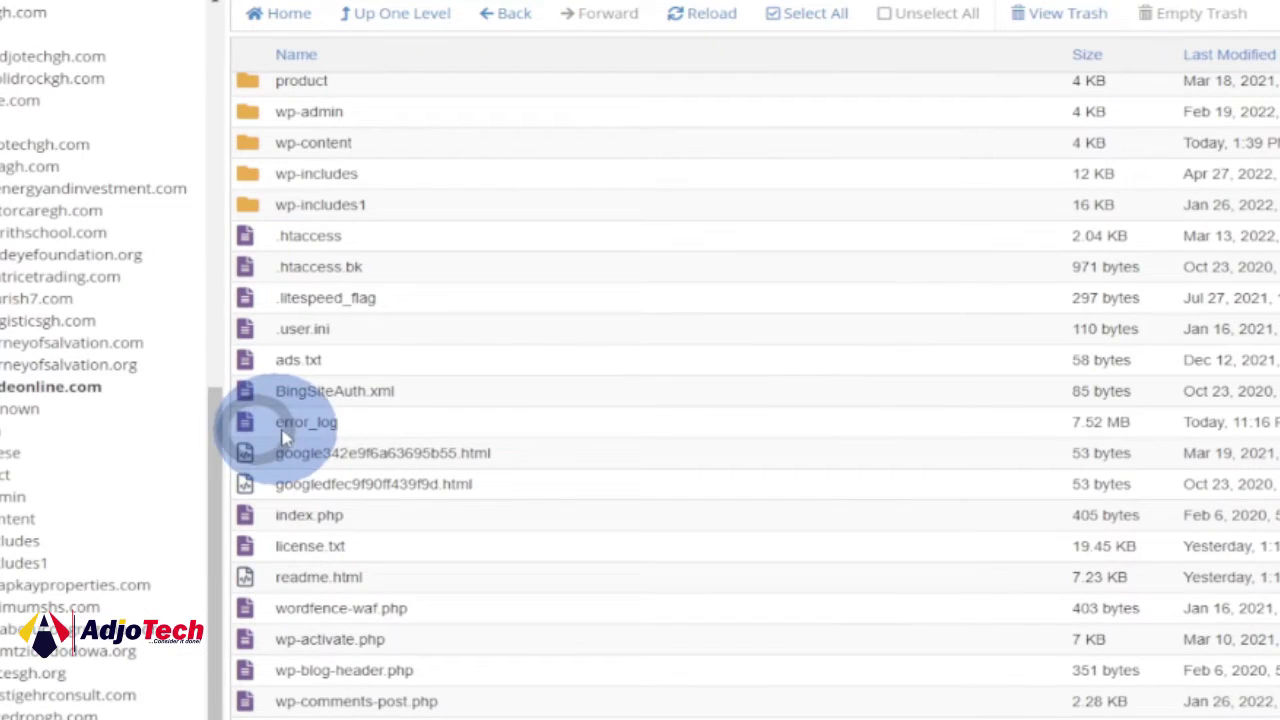
{"action": "left_click", "coordinate": [280, 425]}
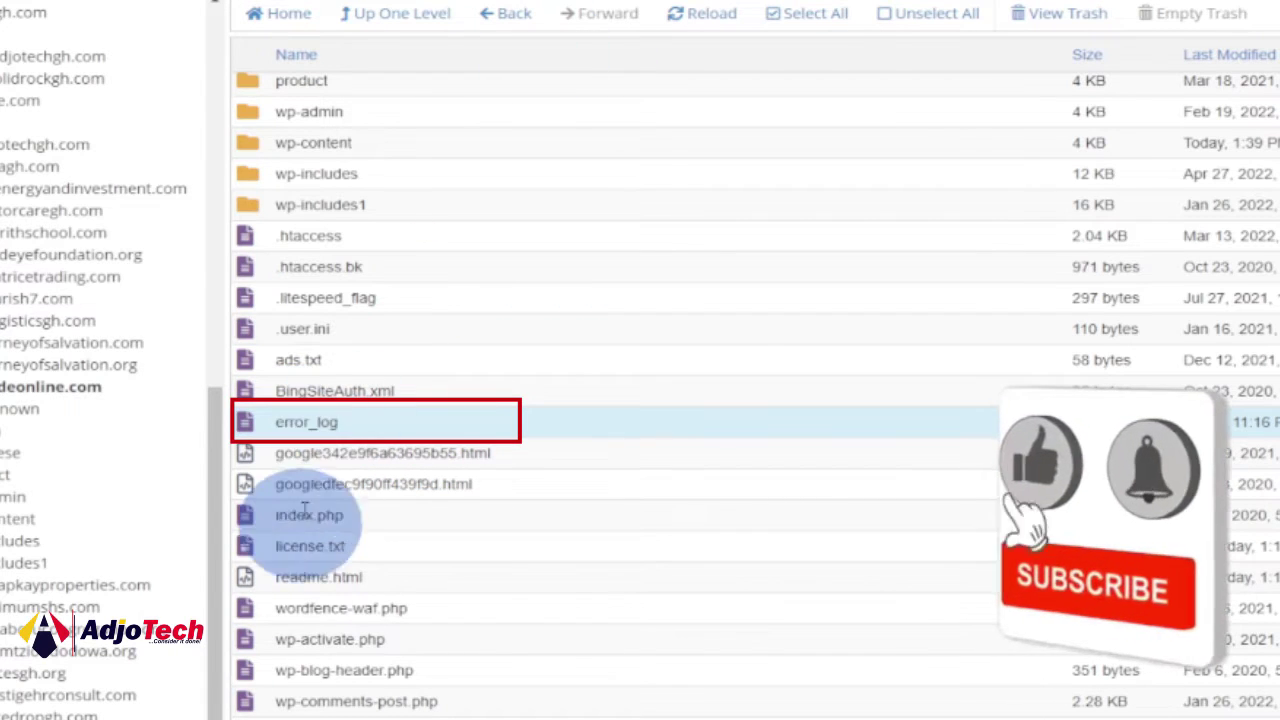
{"action": "right_click", "coordinate": [292, 423]}
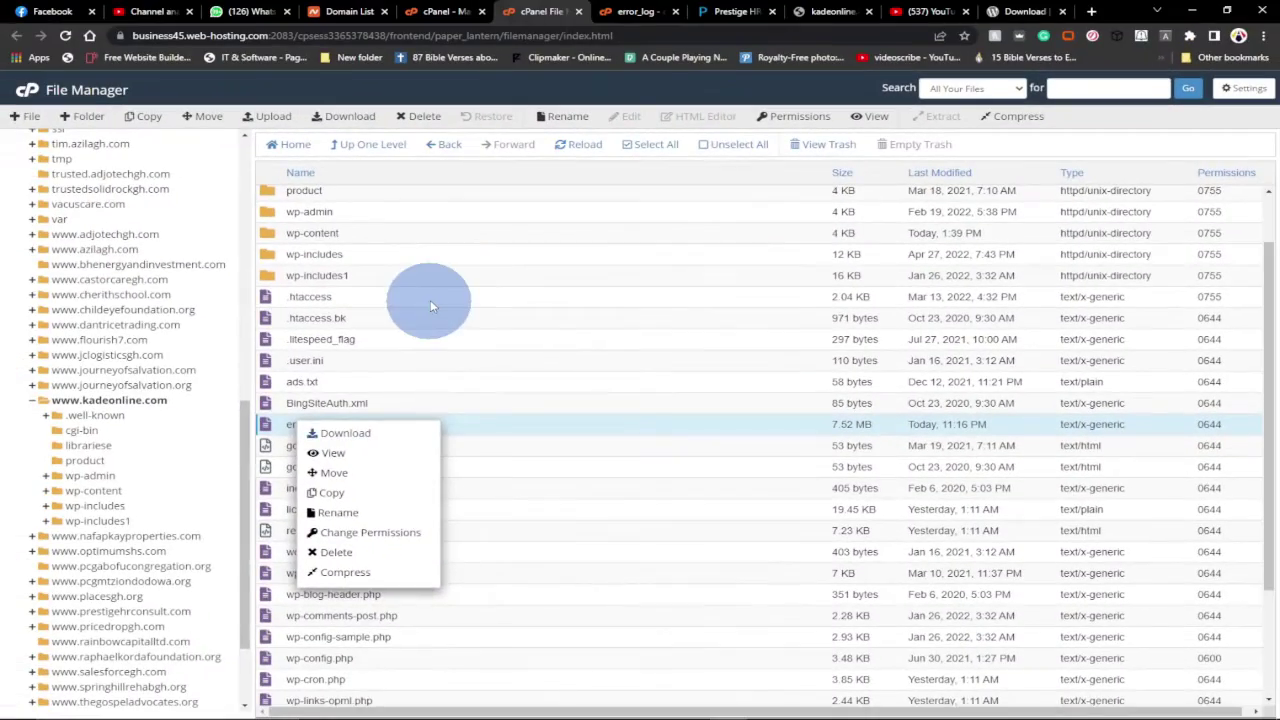
{"action": "left_click", "coordinate": [430, 299]}
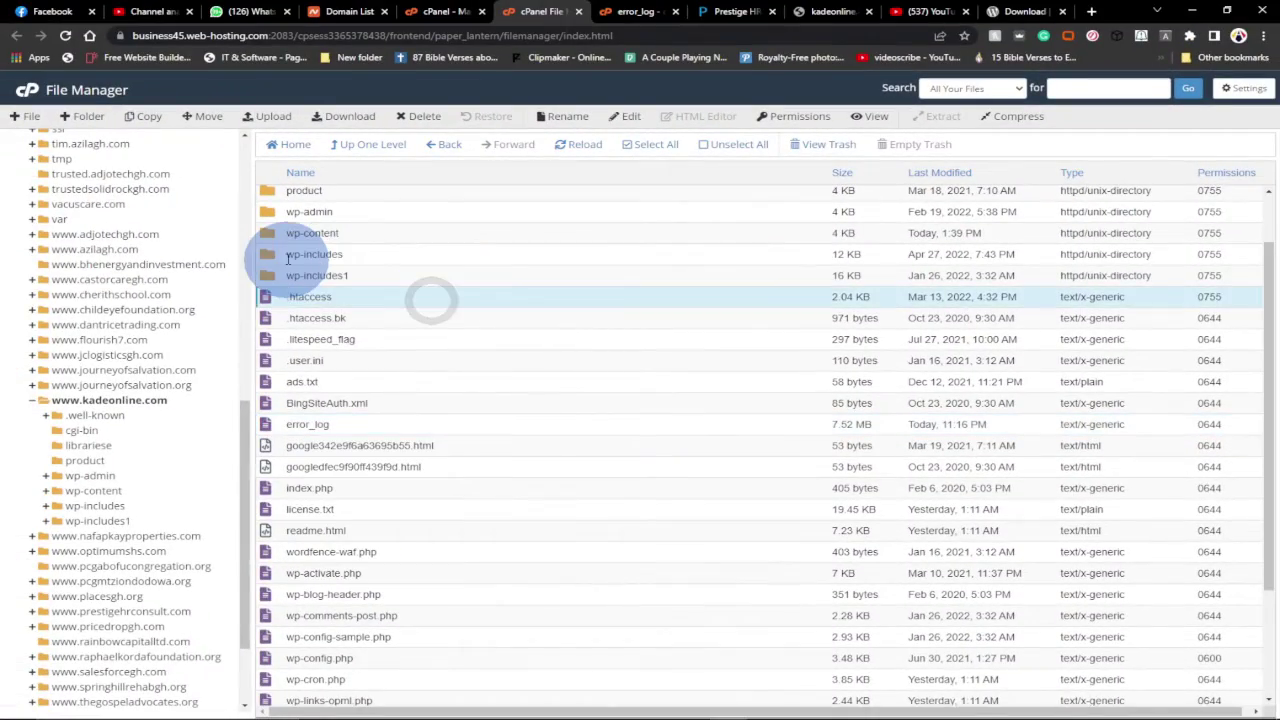
{"action": "left_click", "coordinate": [280, 253]}
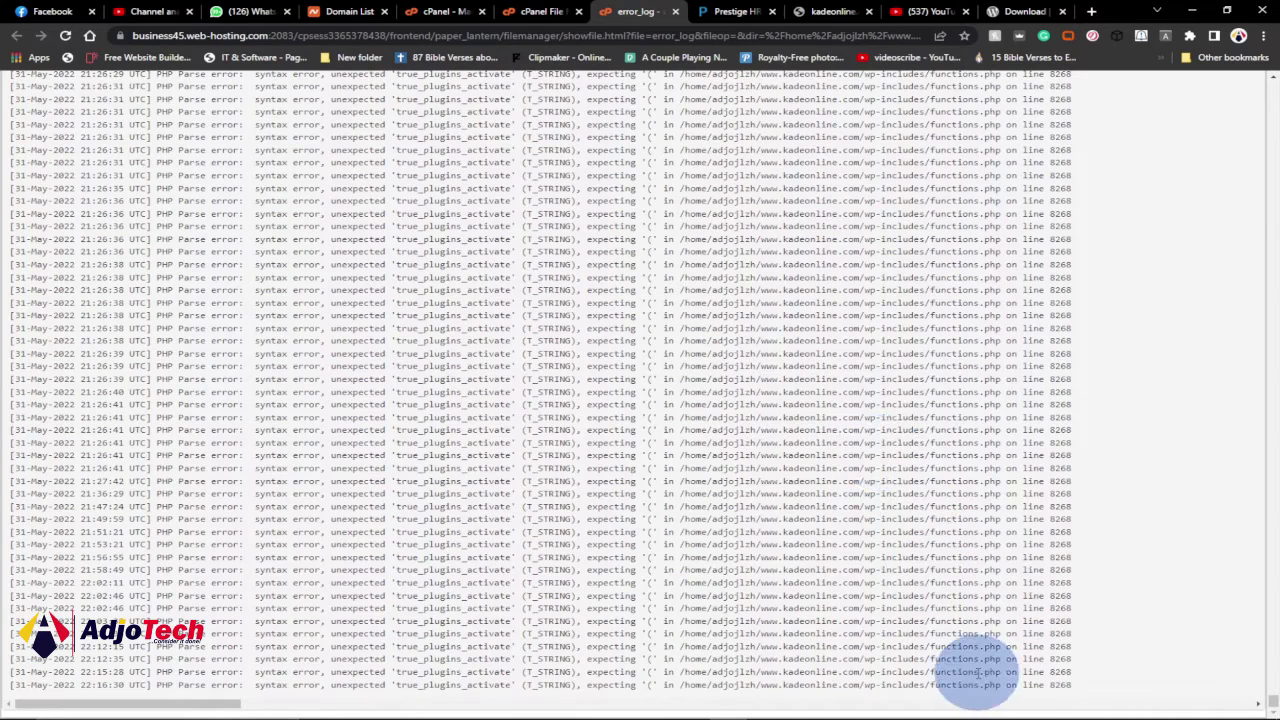
{"action": "left_click", "coordinate": [540, 11]}
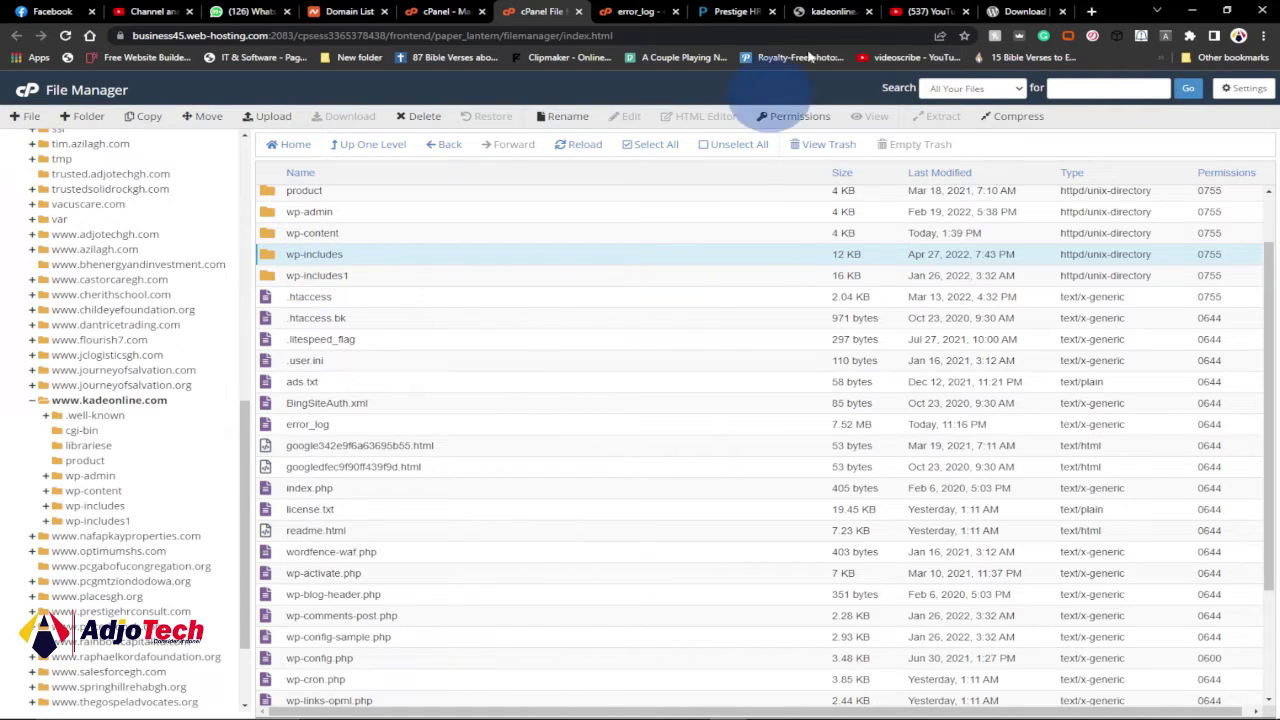
Step: Bring up the WordPress.org page offering the WordPress 6.0 download
{"action": "left_click", "coordinate": [1020, 11]}
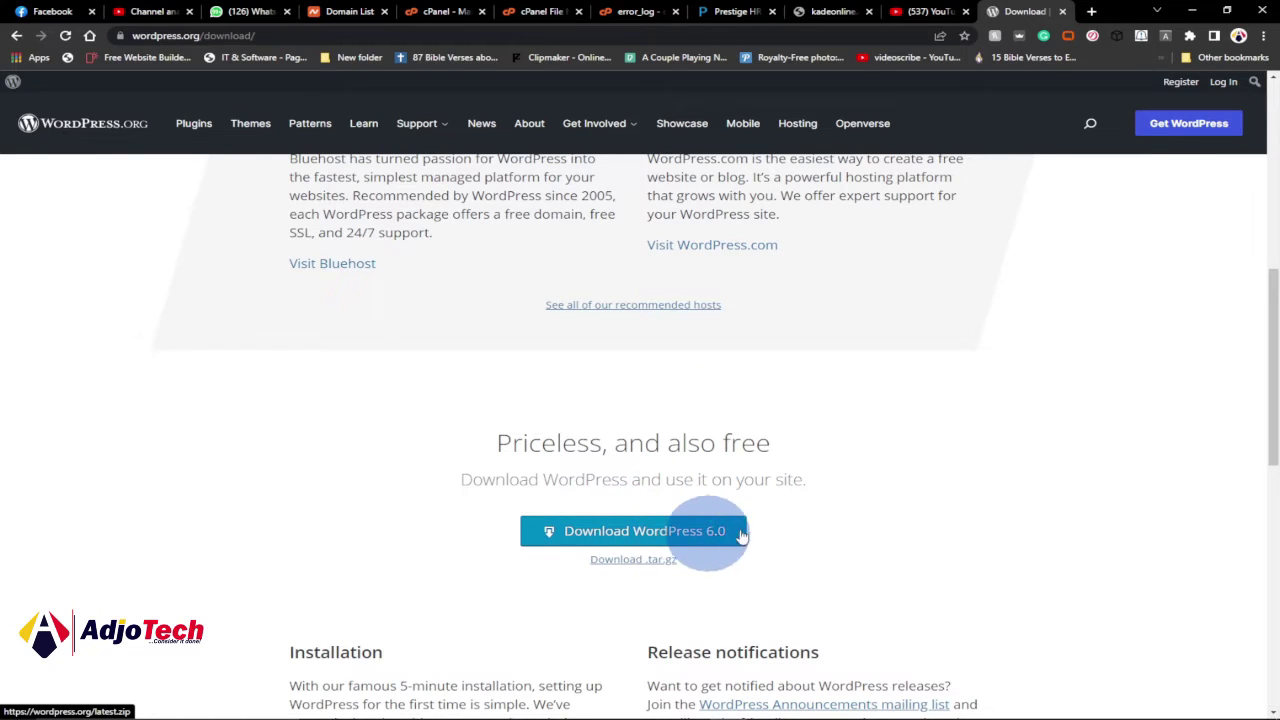
{"action": "left_click", "coordinate": [503, 16]}
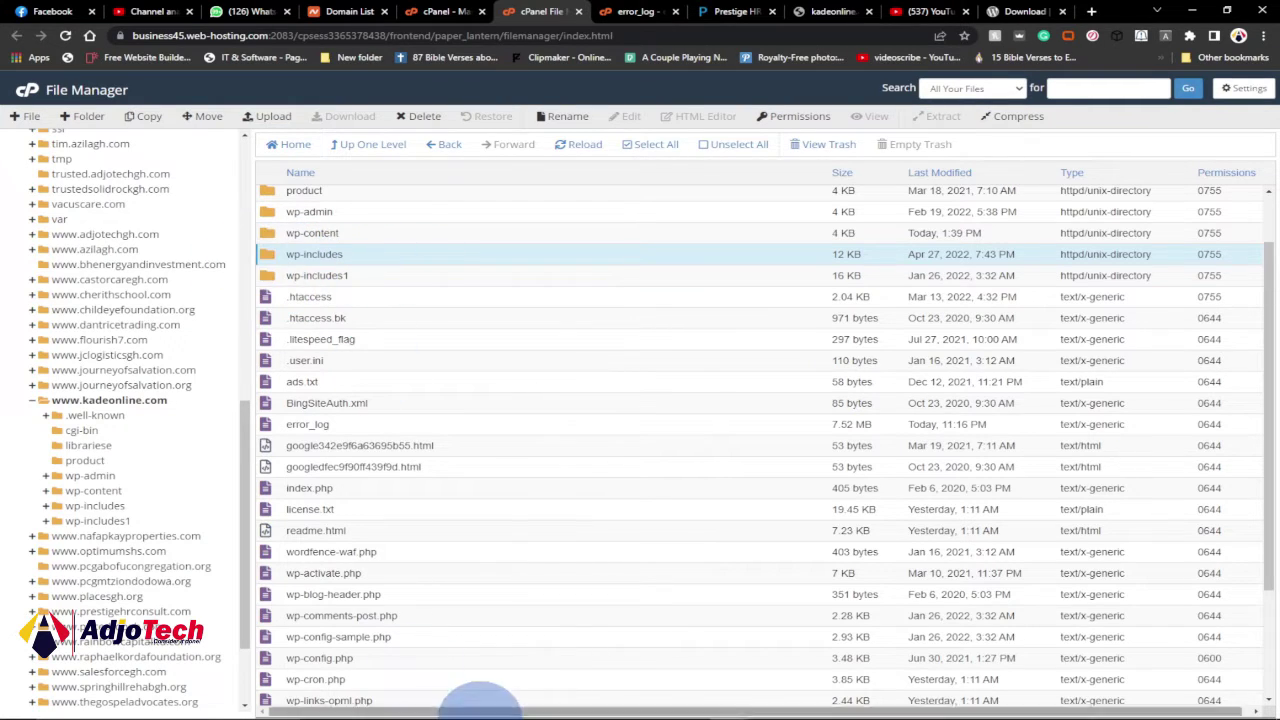
{"action": "left_click", "coordinate": [1020, 11]}
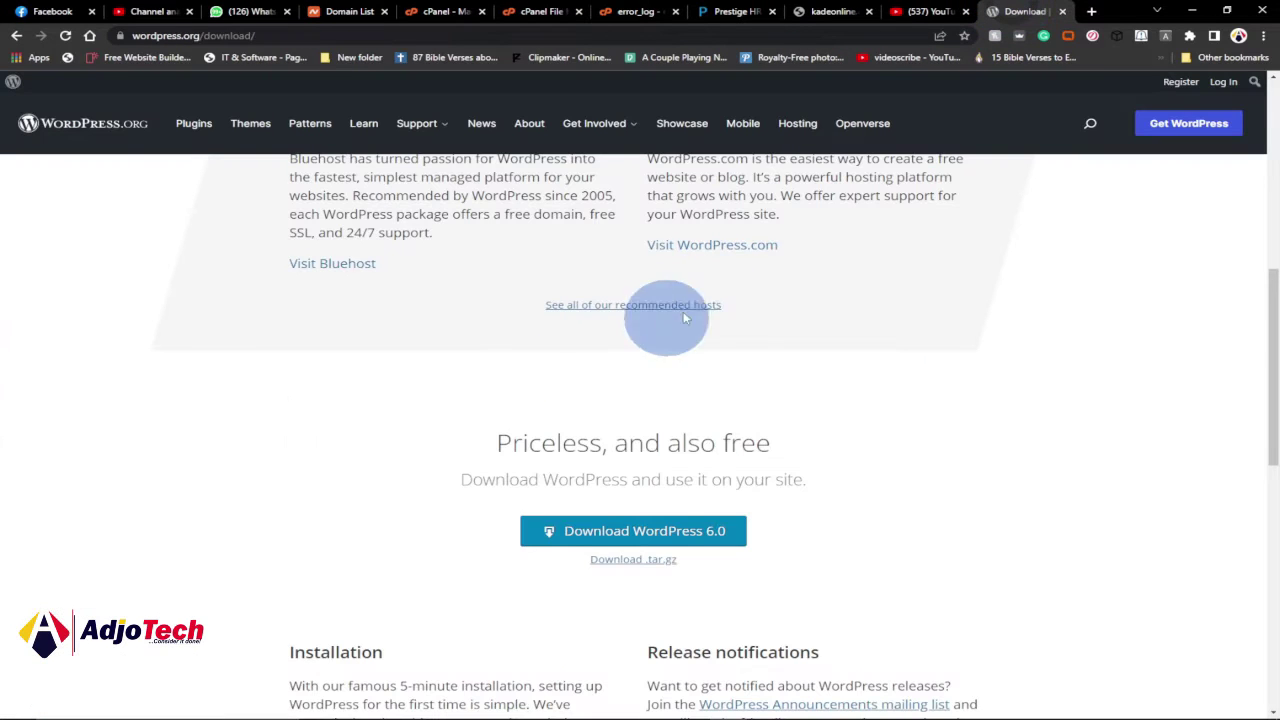
Step: In the Downloads folder, select the downloaded wordpress-6.0 archive and drag it within the window
{"action": "mouse_move", "coordinate": [432, 712]}
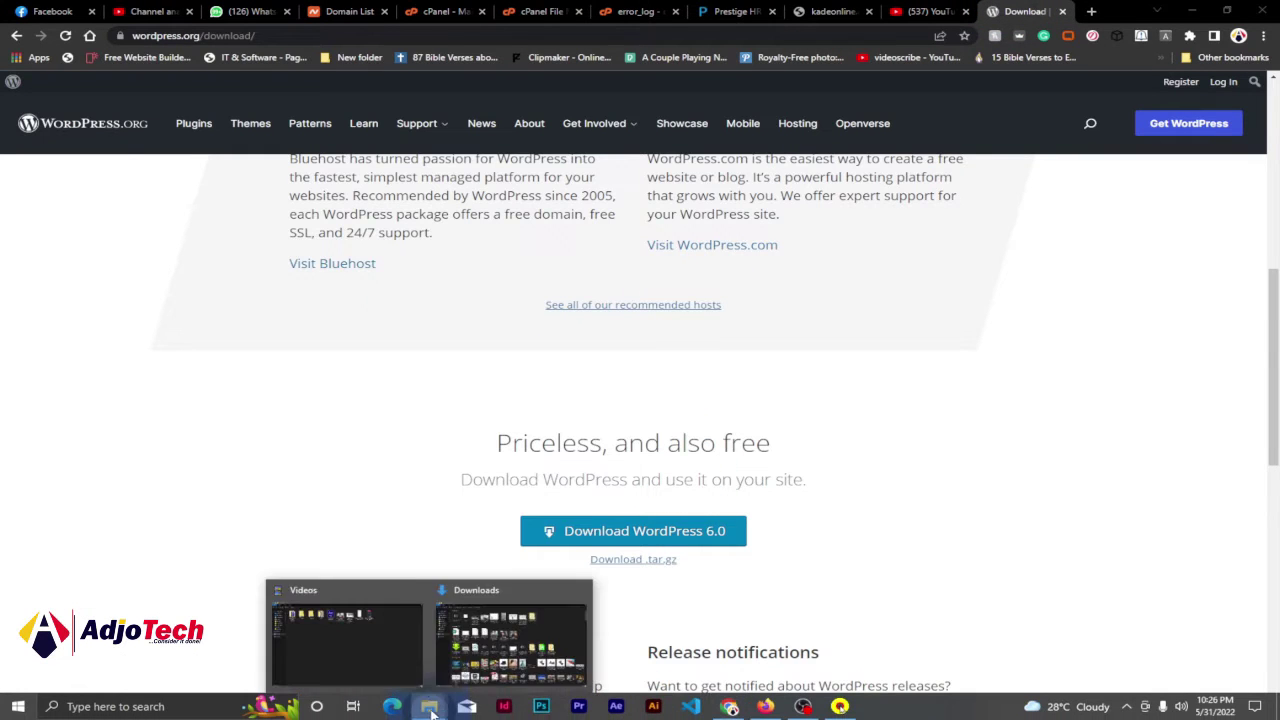
{"action": "left_click", "coordinate": [549, 625]}
{"action": "left_click", "coordinate": [180, 132]}
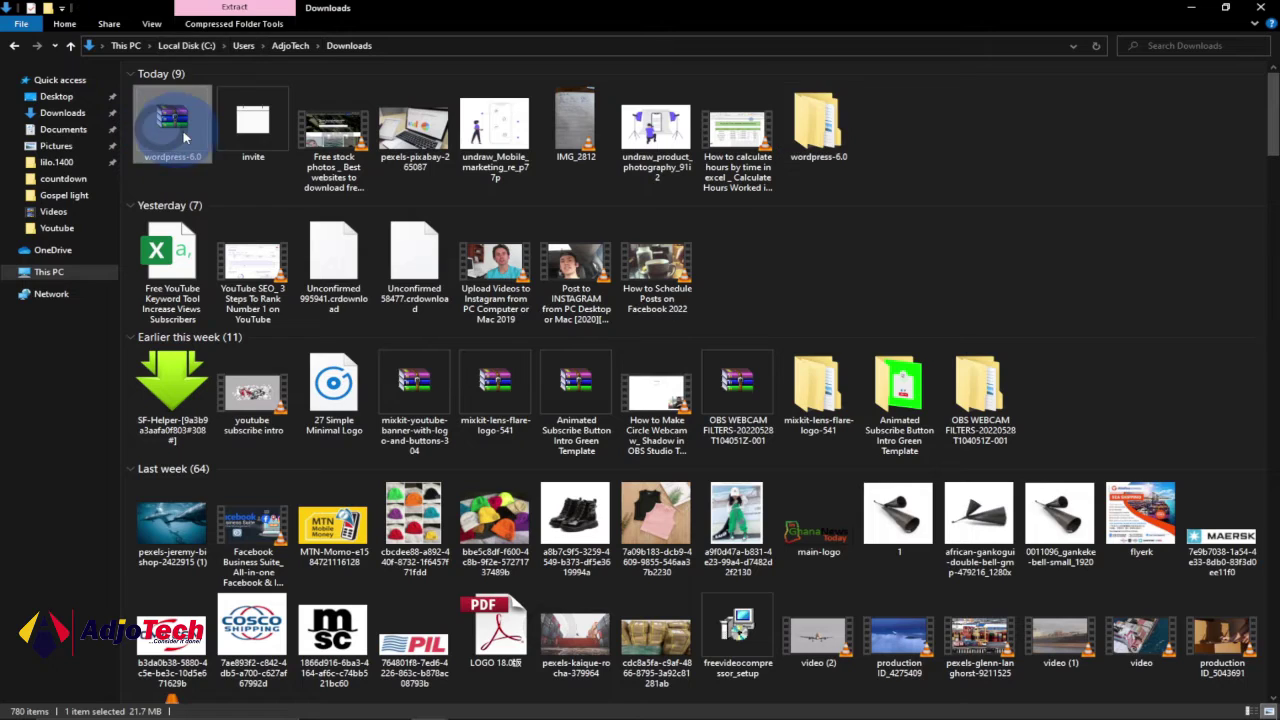
{"action": "left_click_drag", "start_coordinate": [183, 132], "coordinate": [830, 158]}
Step: Open wordpress-6.0\wordpress, select the wp-includes ZIP archive, then return to Chrome
{"action": "double_click", "coordinate": [823, 130]}
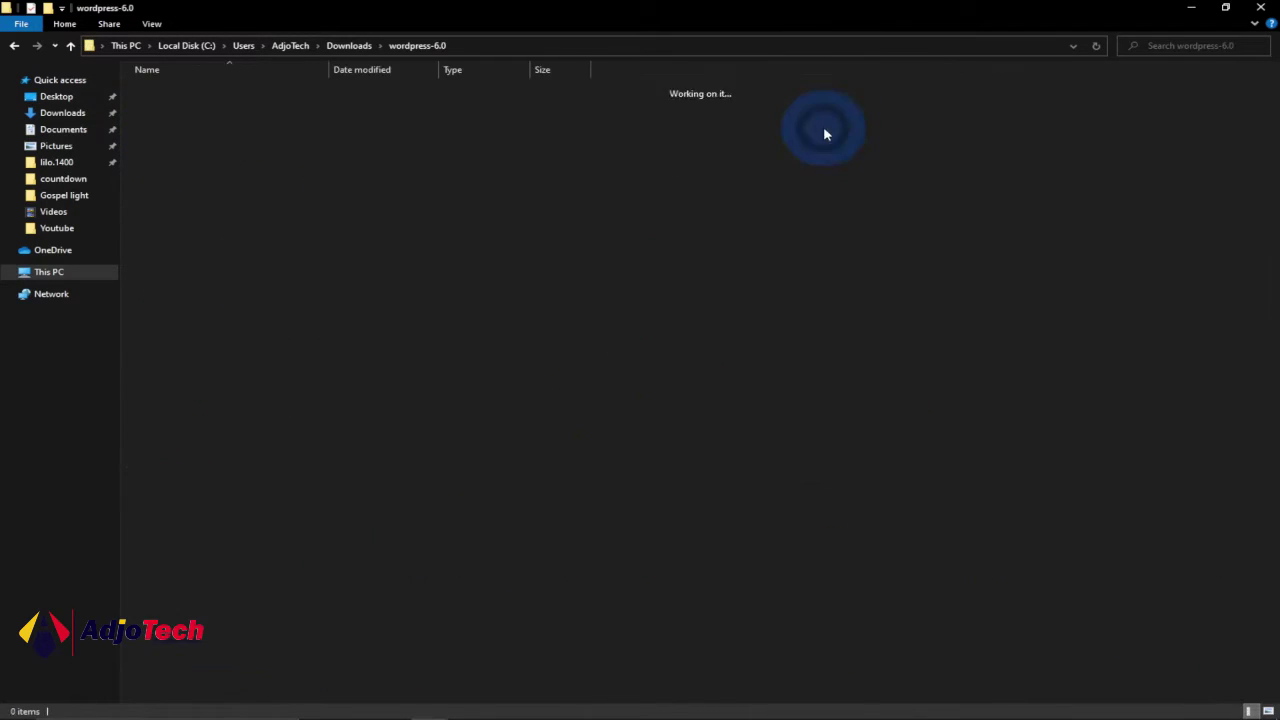
{"action": "double_click", "coordinate": [178, 90]}
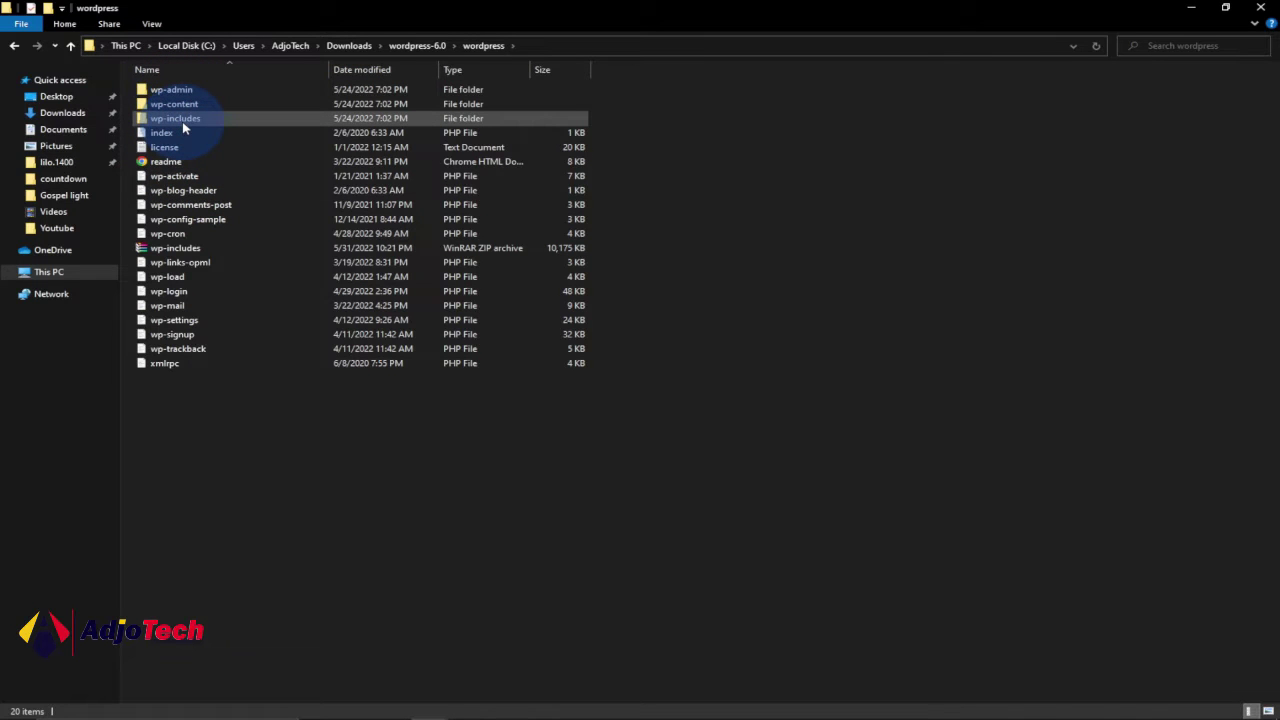
{"action": "right_click", "coordinate": [197, 121]}
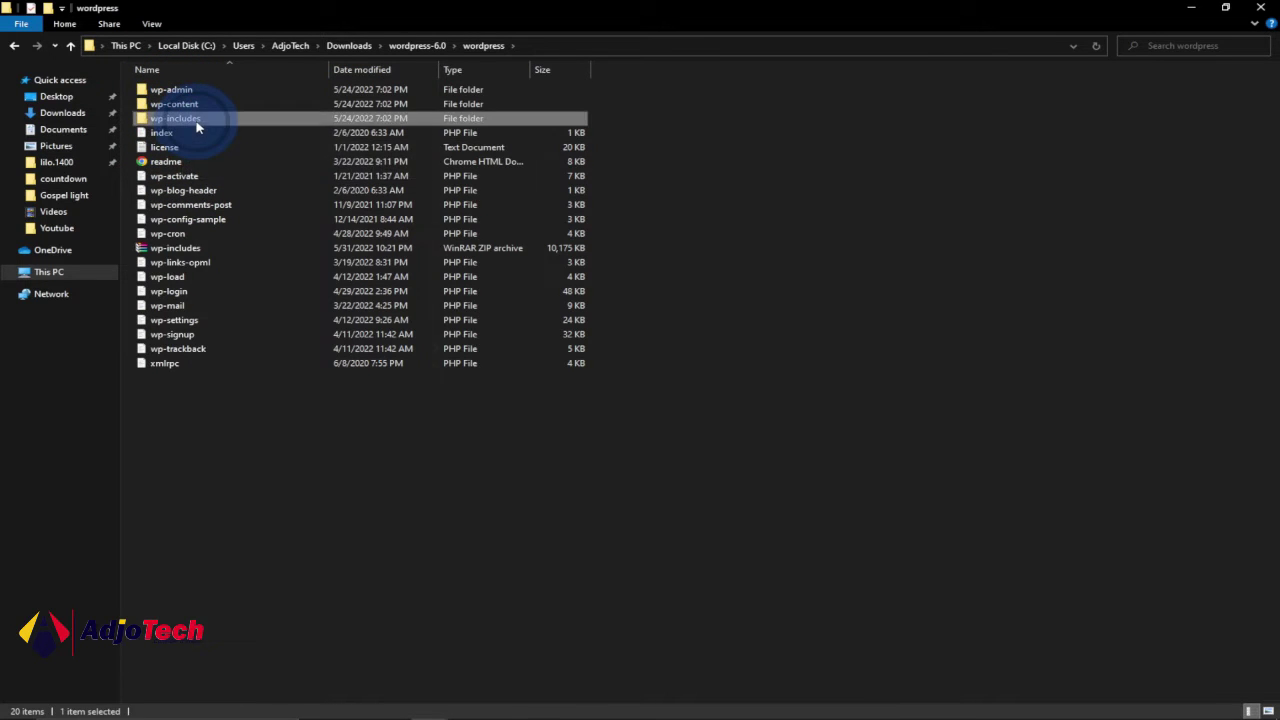
{"action": "left_click", "coordinate": [816, 295]}
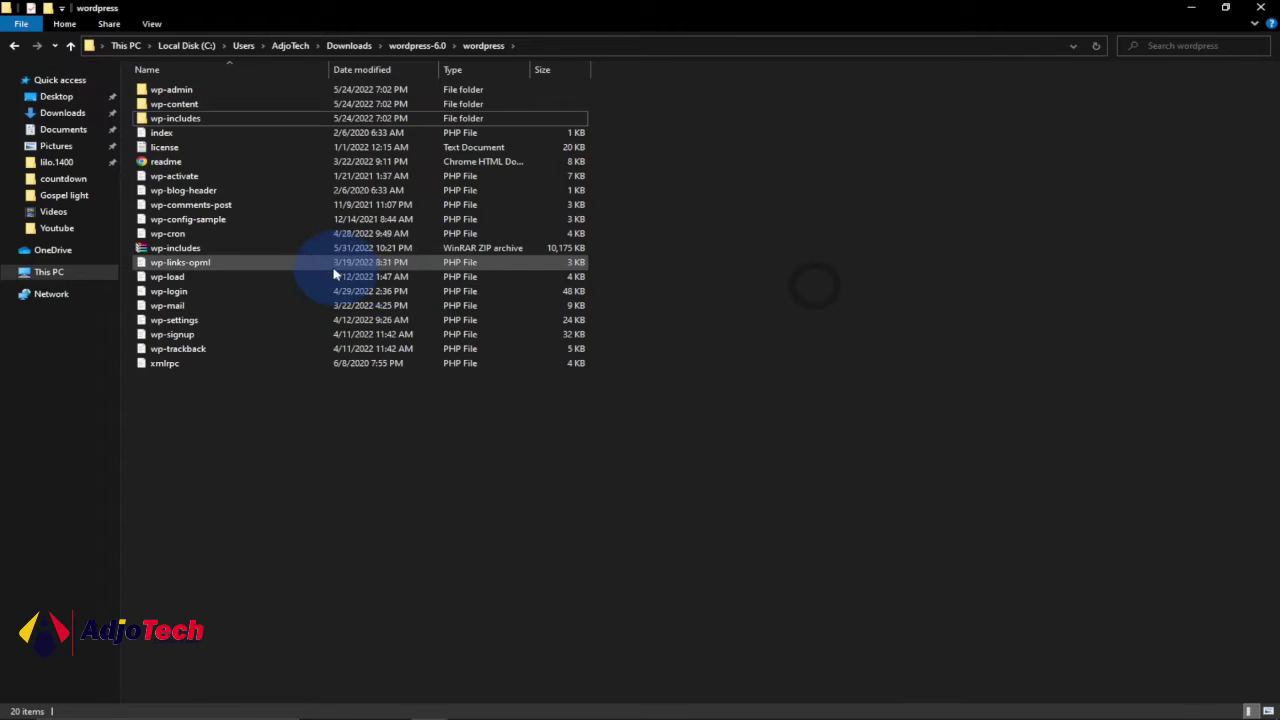
{"action": "left_click", "coordinate": [170, 249]}
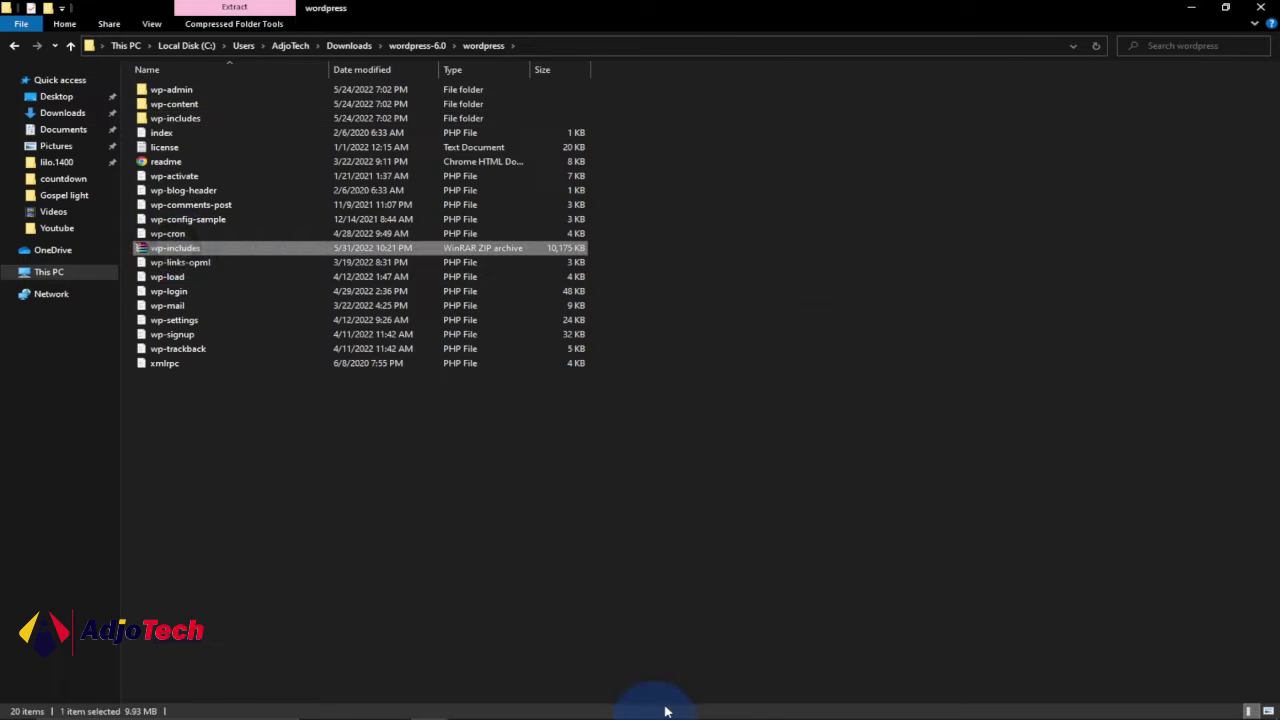
{"action": "left_click", "coordinate": [730, 707]}
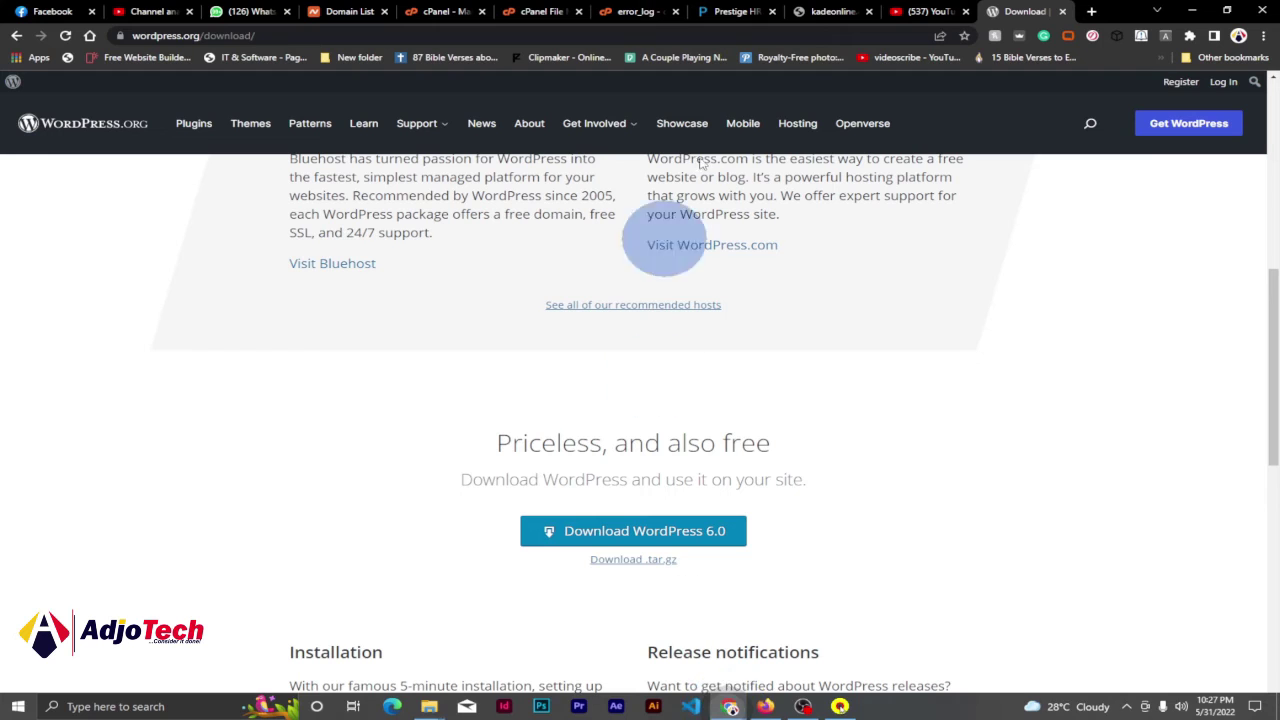
Step: Rename the site's wp-includes folder to wp-includes2, then recheck whether kadeonline.com loads
{"action": "left_click", "coordinate": [535, 12]}
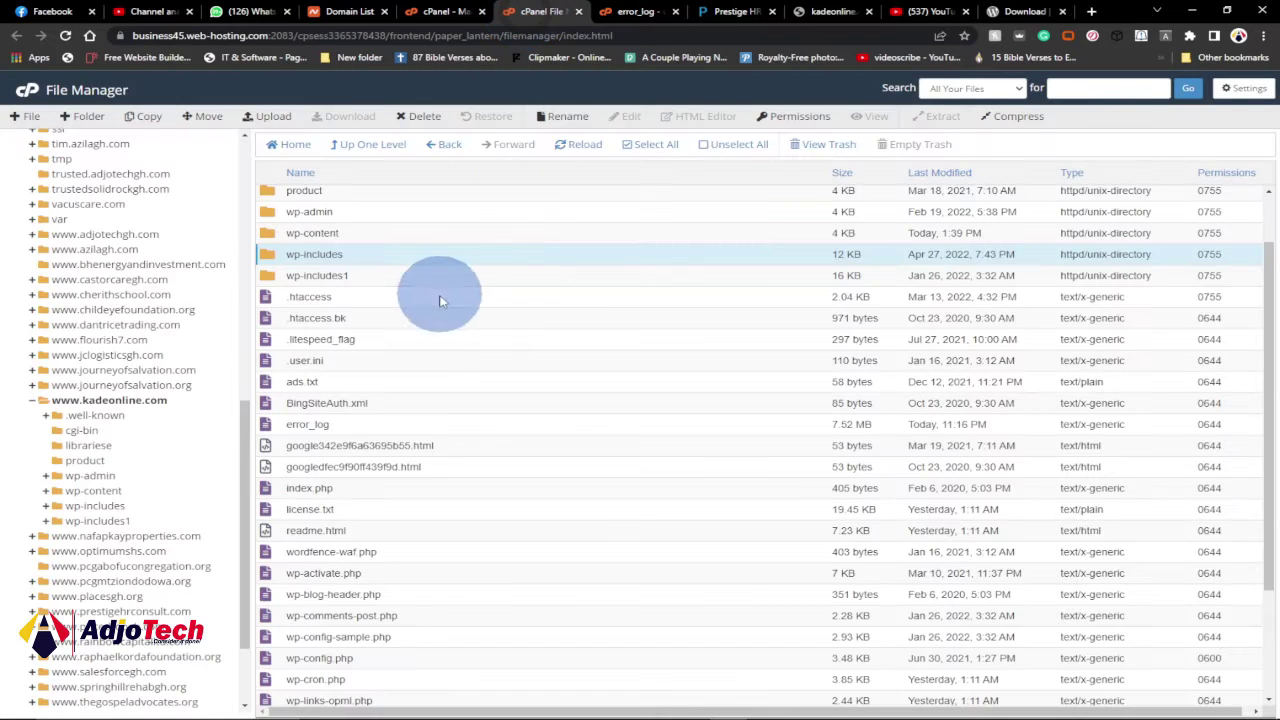
{"action": "right_click", "coordinate": [274, 255]}
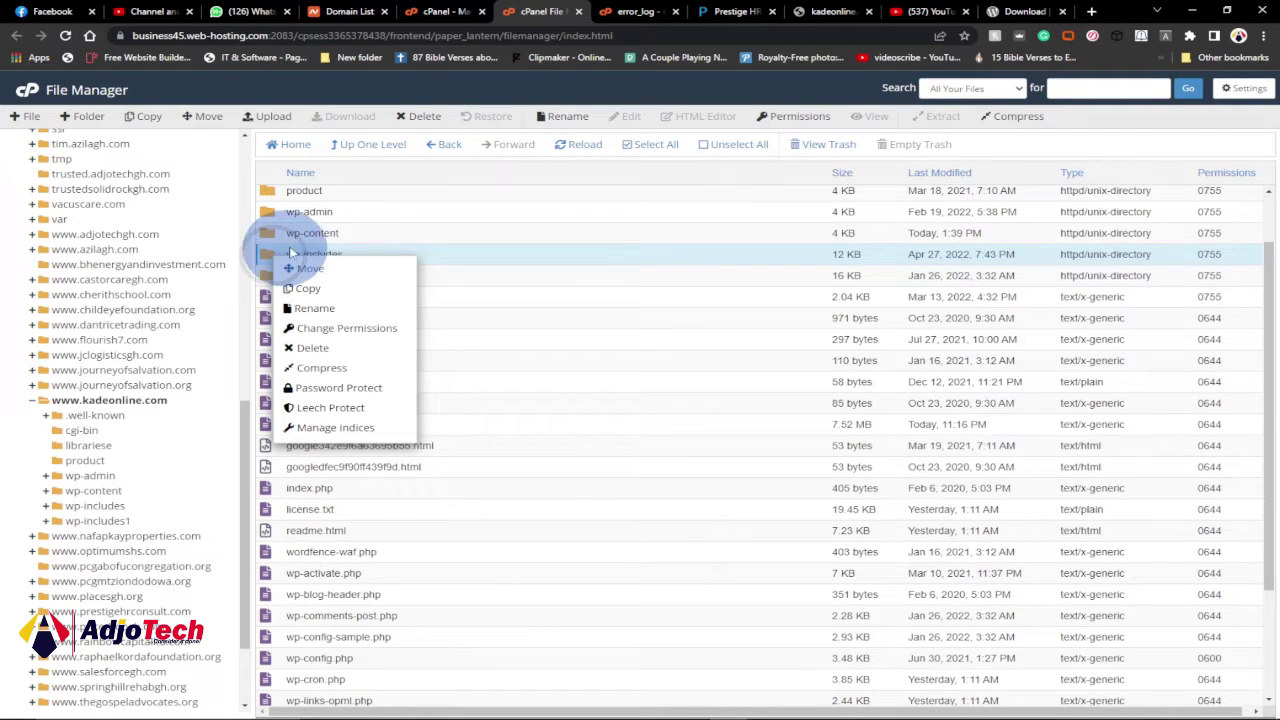
{"action": "left_click", "coordinate": [342, 310]}
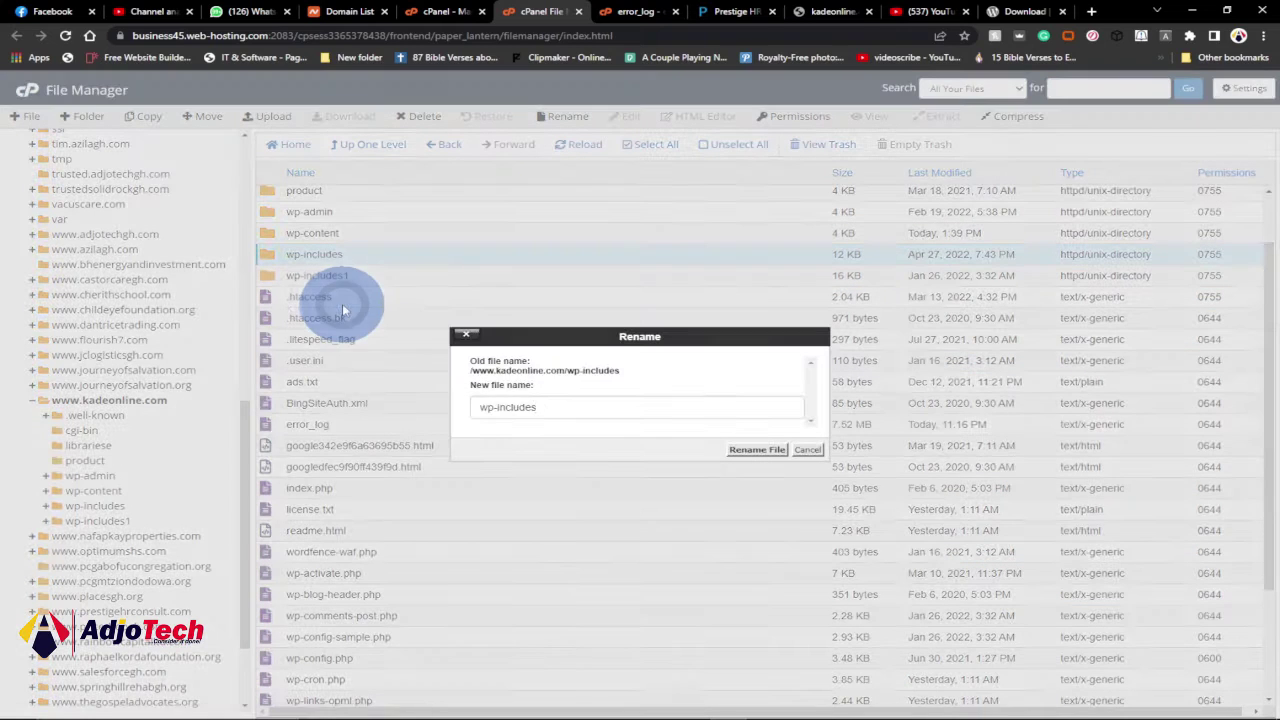
{"action": "left_click", "coordinate": [603, 418]}
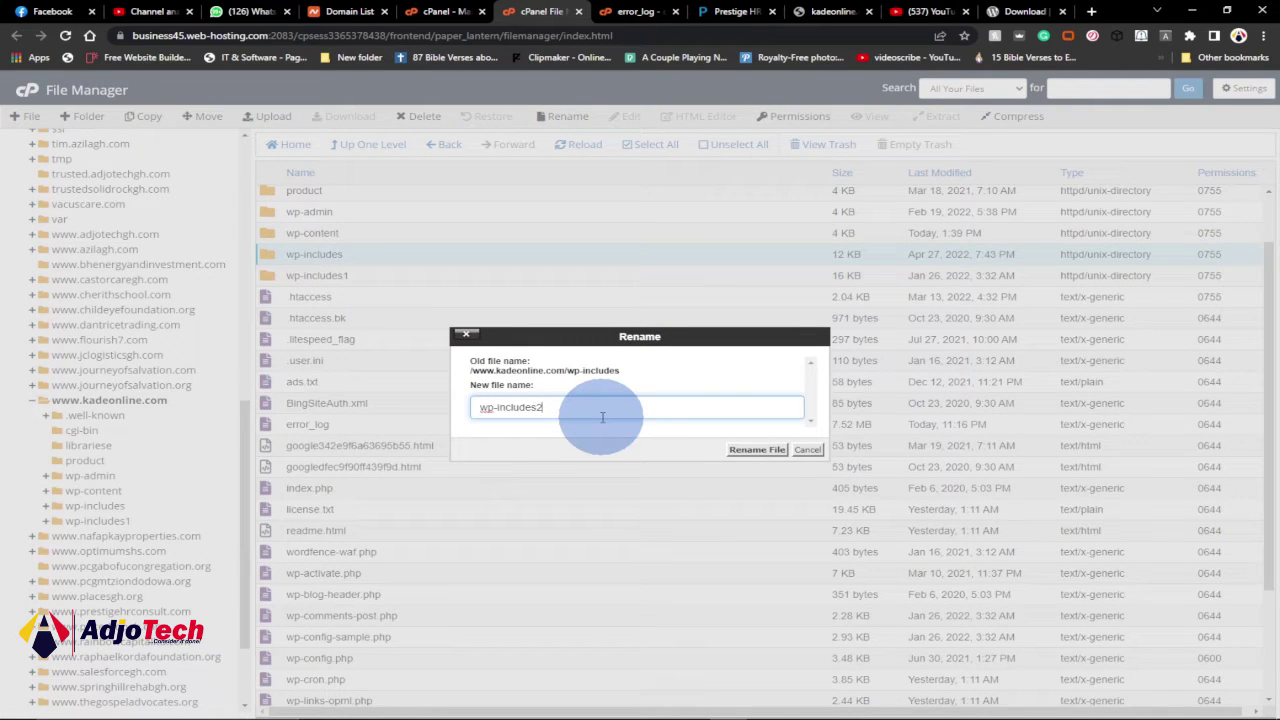
{"action": "type", "text": "2"}
{"action": "left_click", "coordinate": [757, 449]}
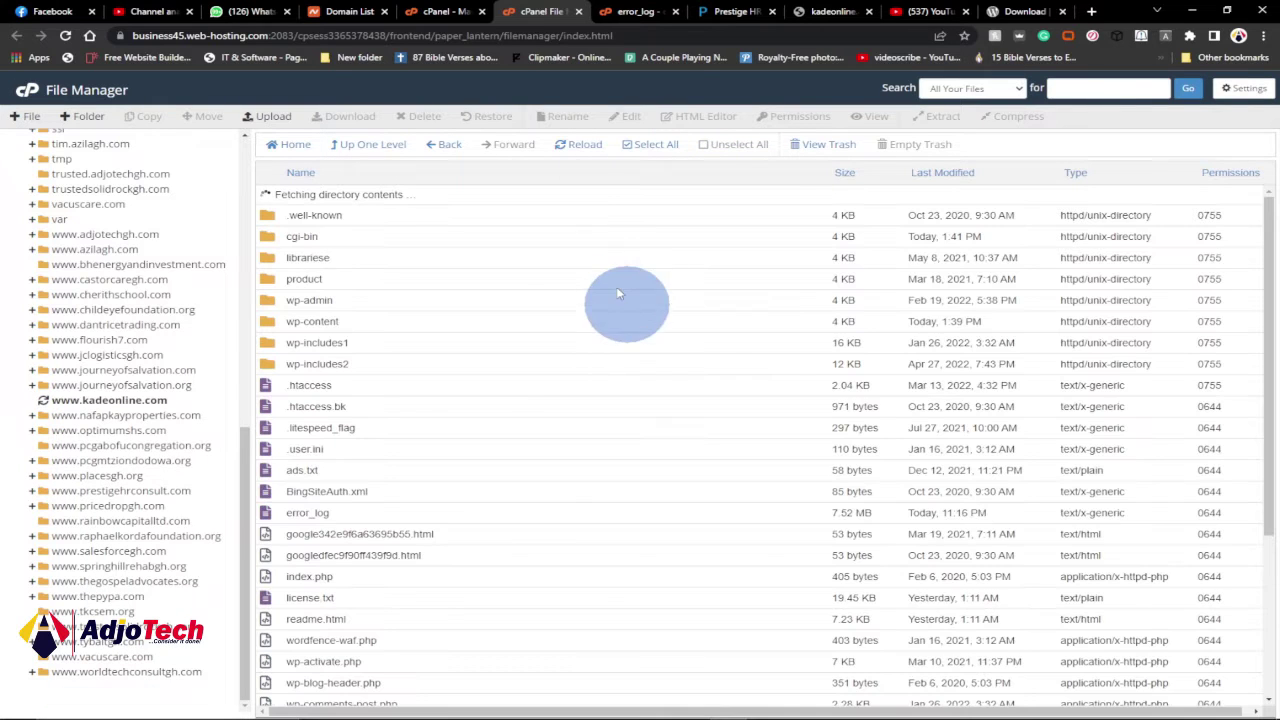
{"action": "left_click", "coordinate": [830, 11]}
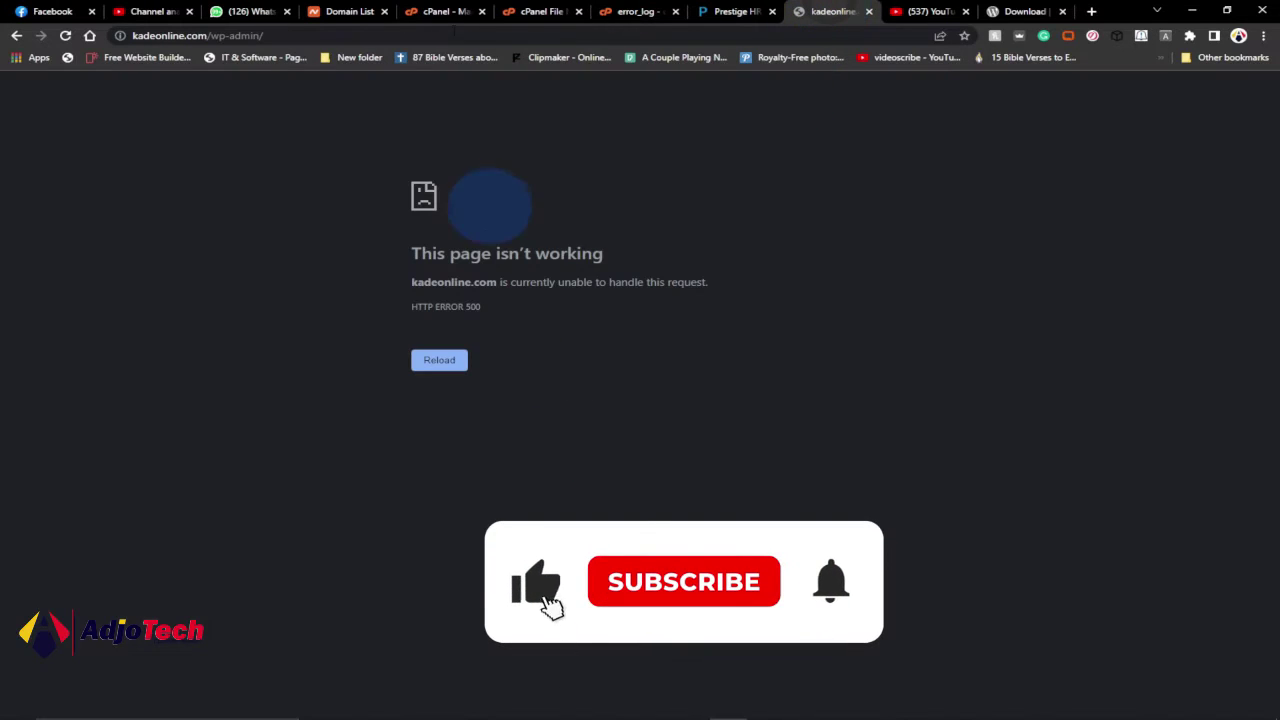
{"action": "left_click", "coordinate": [541, 11]}
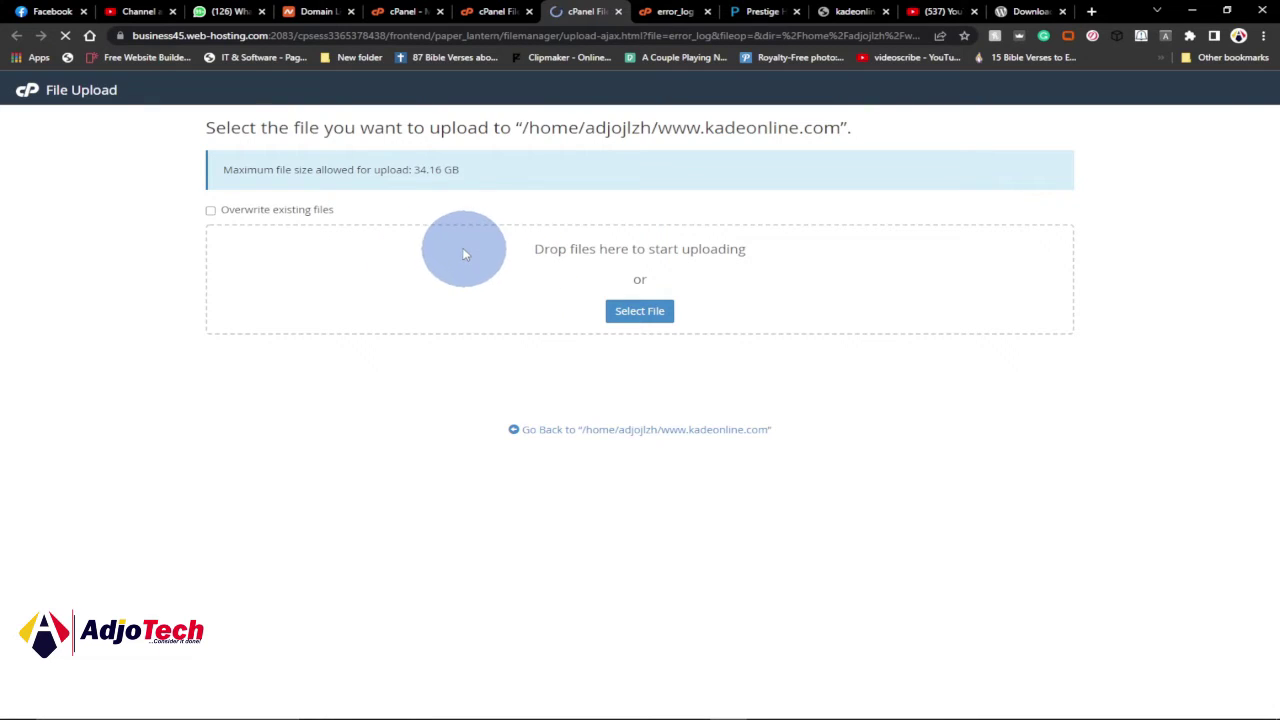
{"action": "left_click", "coordinate": [487, 12]}
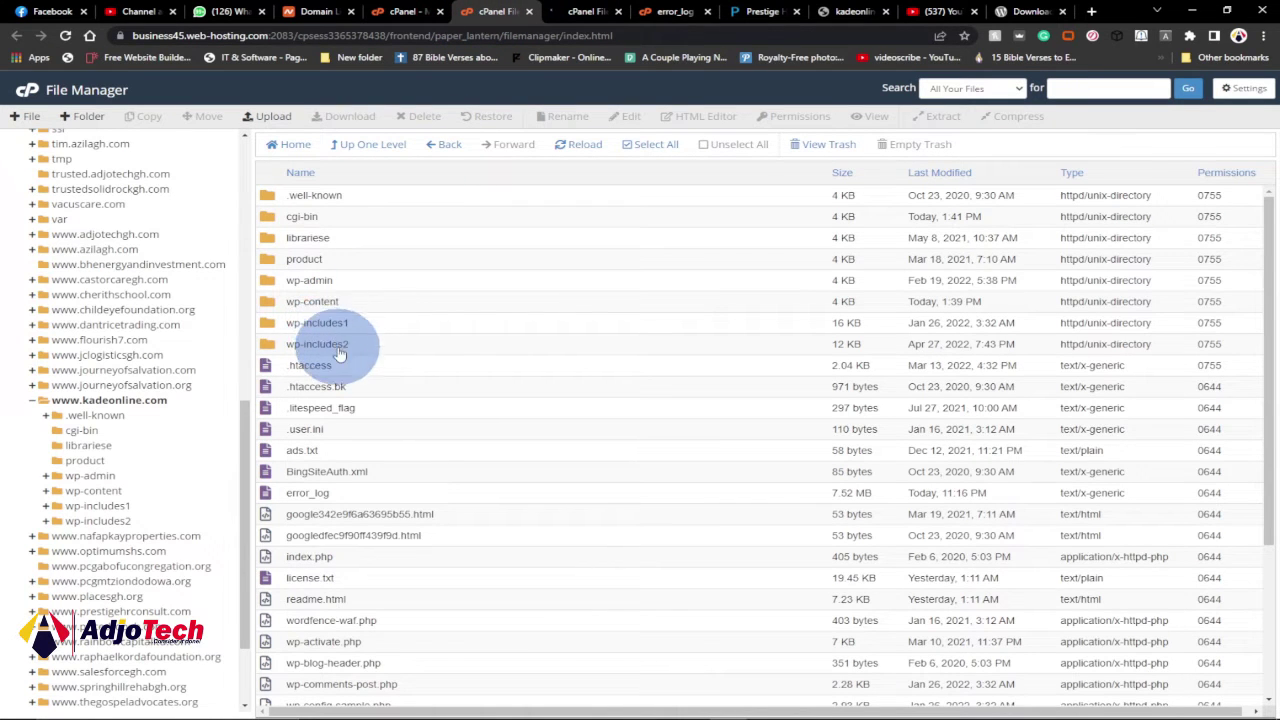
{"action": "left_click", "coordinate": [1030, 11]}
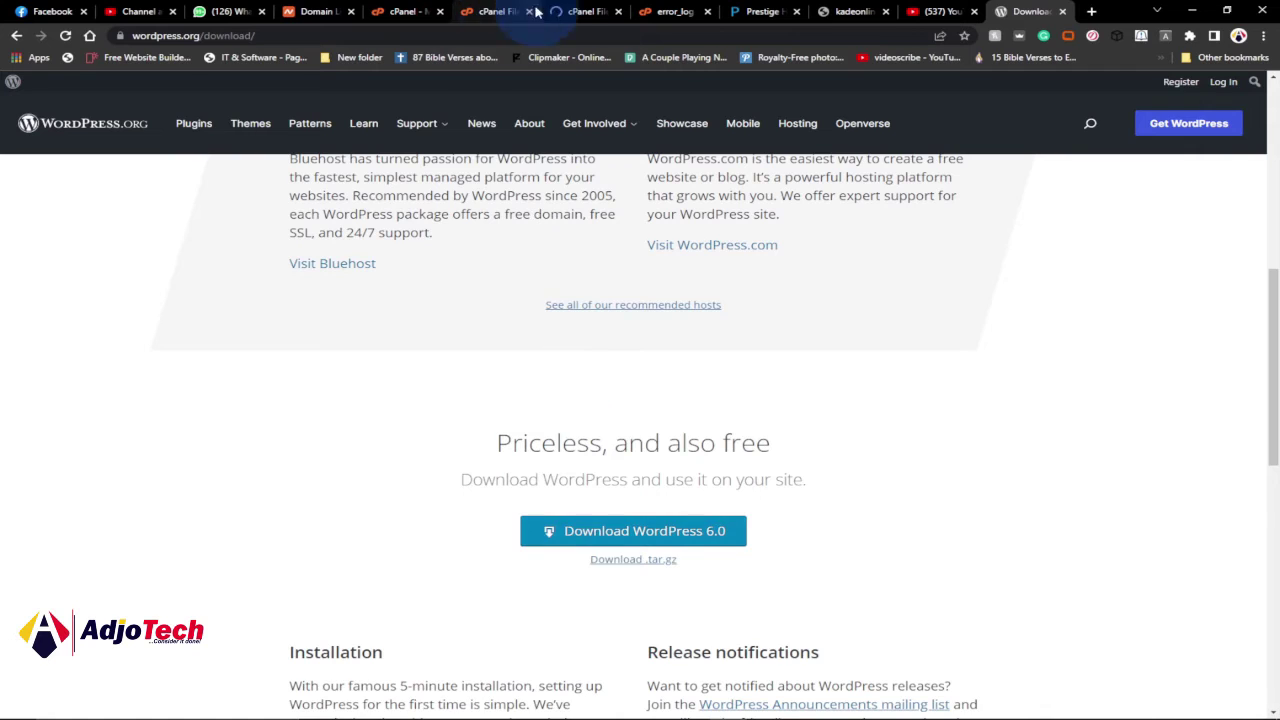
{"action": "left_click", "coordinate": [587, 11]}
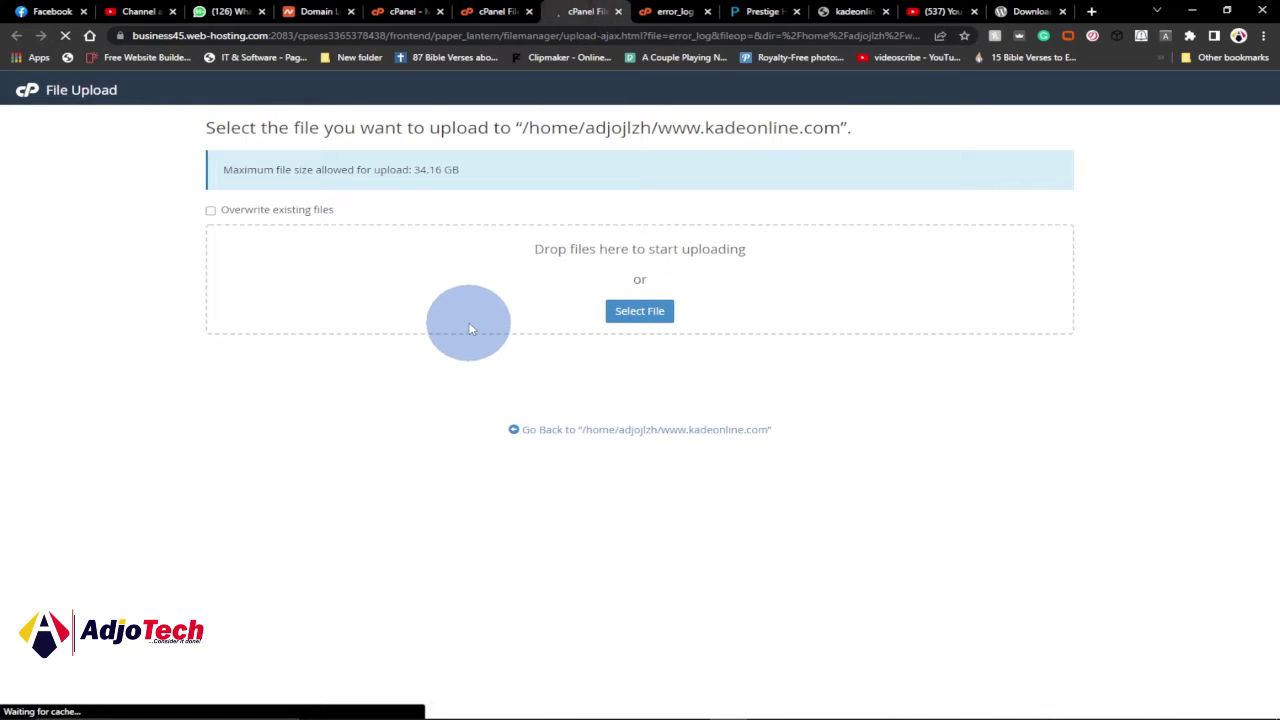
{"action": "mouse_move", "coordinate": [468, 712]}
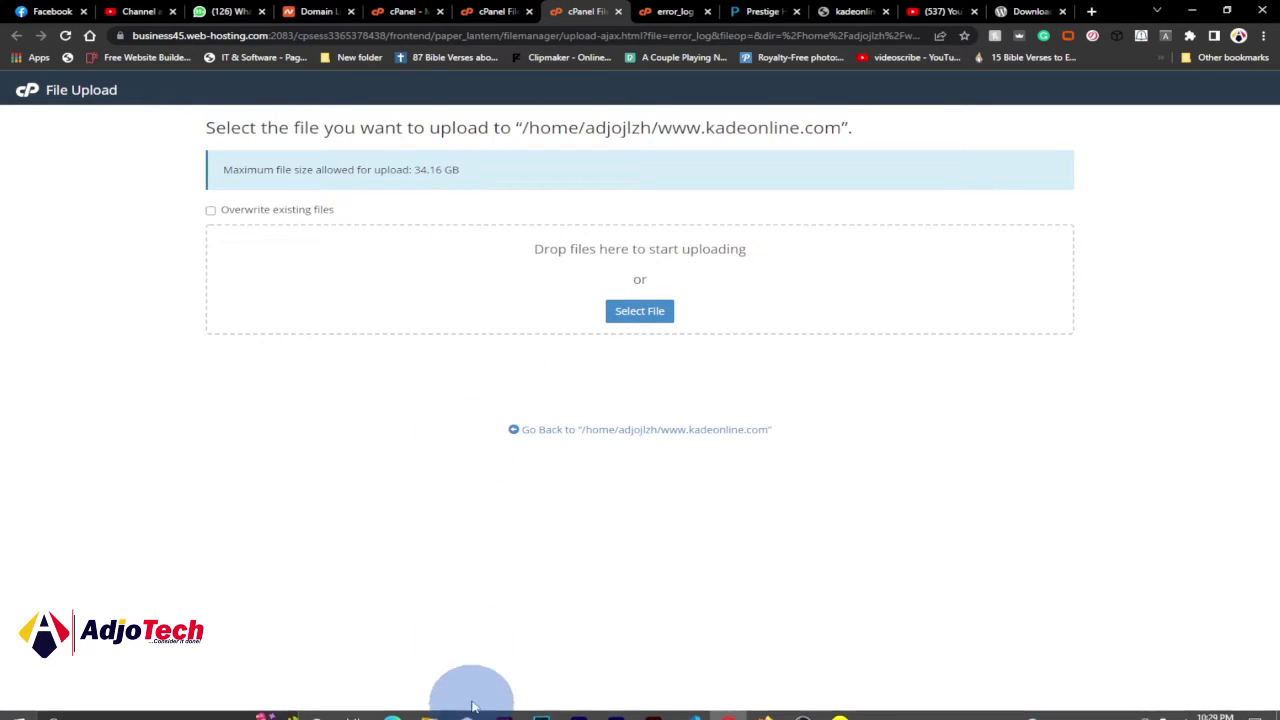
Step: Drag wp-includes.zip from the extracted wordpress folder onto the cPanel upload area
{"action": "left_click", "coordinate": [466, 640]}
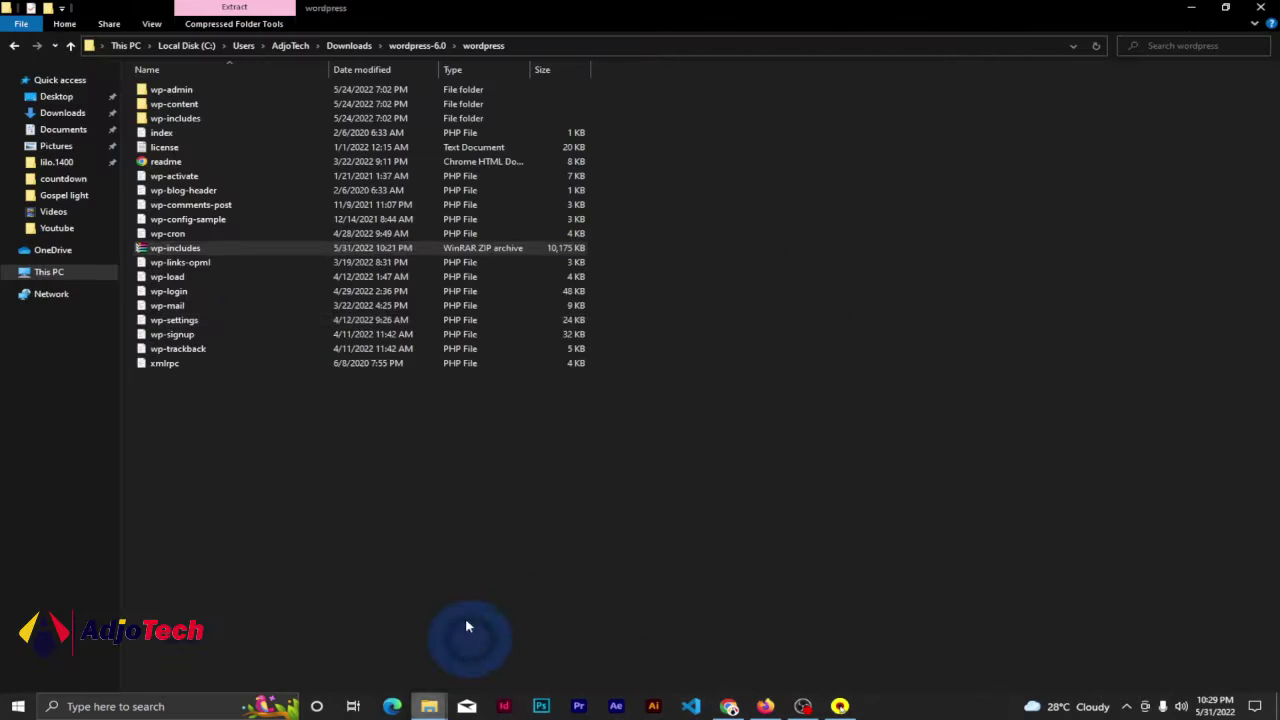
{"action": "left_click", "coordinate": [175, 249]}
{"action": "left_click_drag", "start_coordinate": [181, 249], "coordinate": [533, 293]}
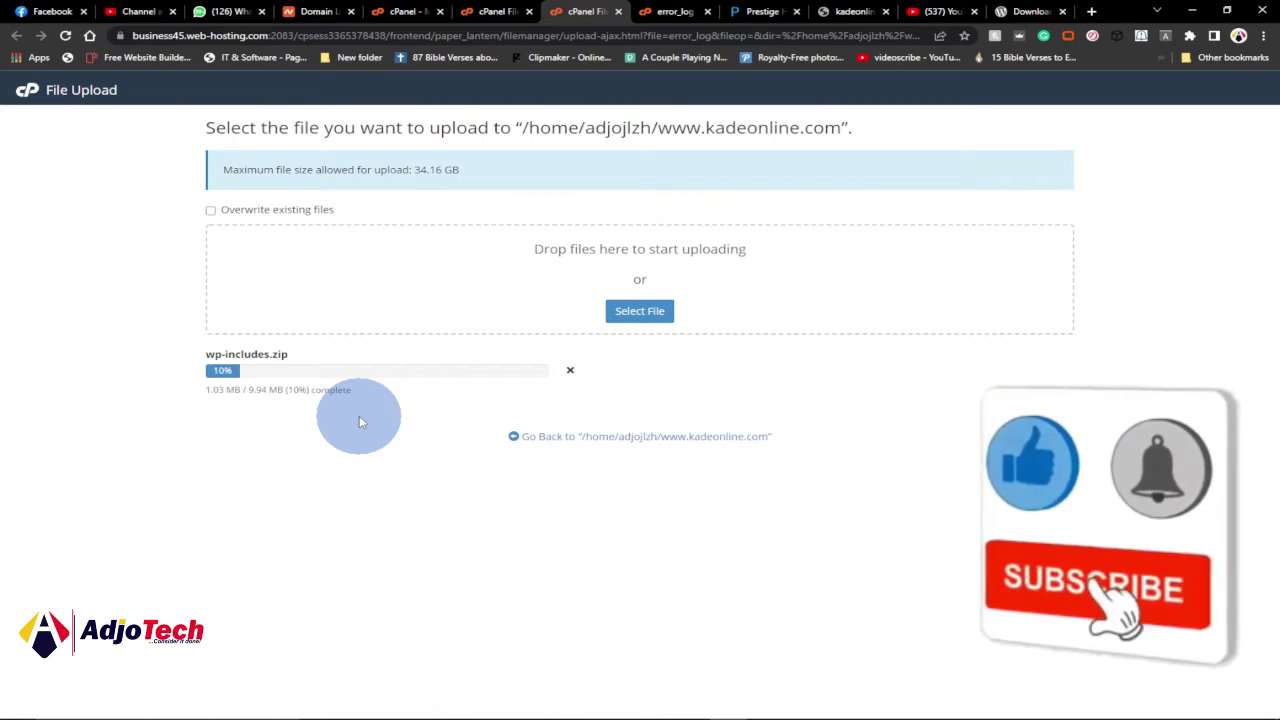
Step: After the 9.94 MB wp-includes.zip upload completes, close the upload tab and reload the file listing
{"action": "mouse_move", "coordinate": [893, 711]}
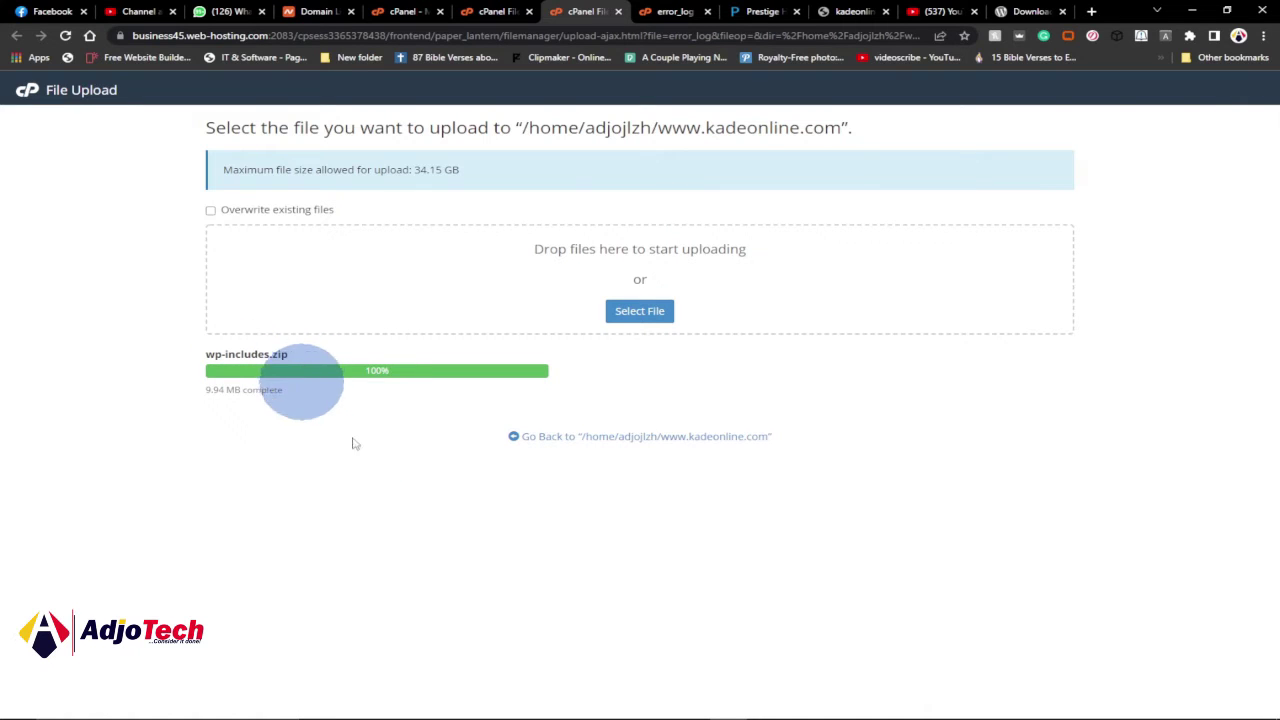
{"action": "left_click", "coordinate": [619, 12]}
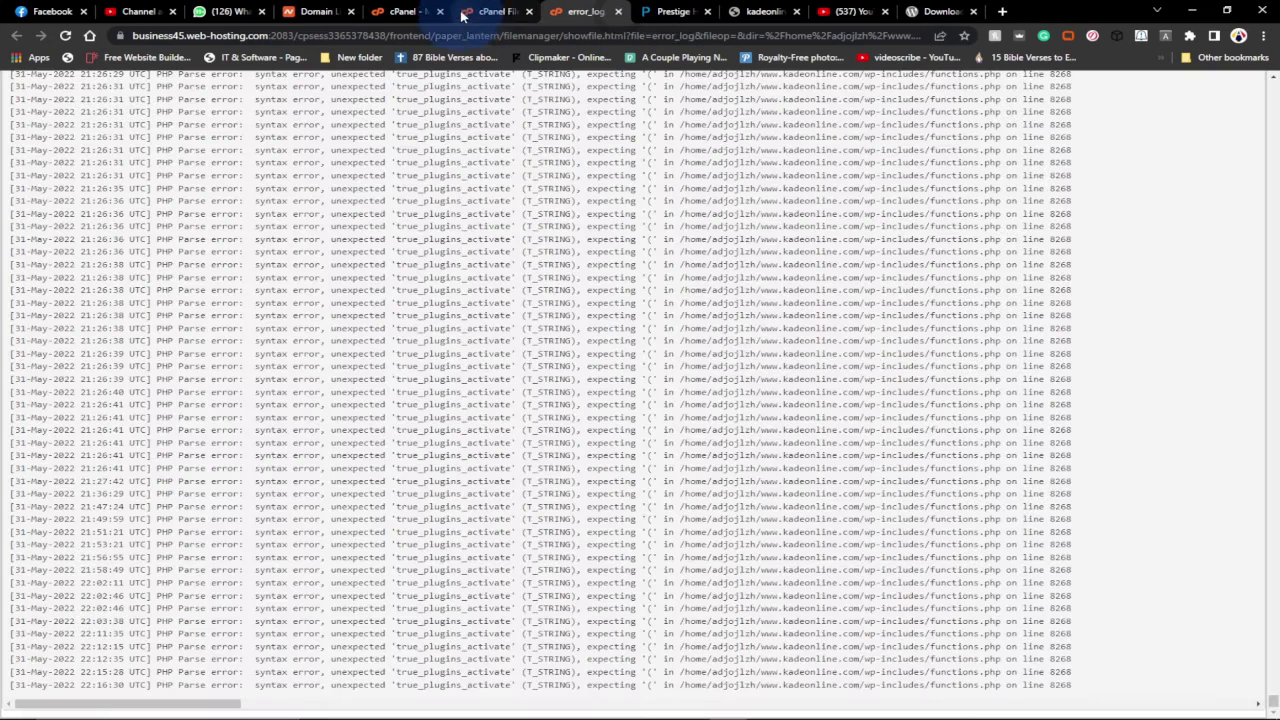
{"action": "left_click", "coordinate": [490, 10]}
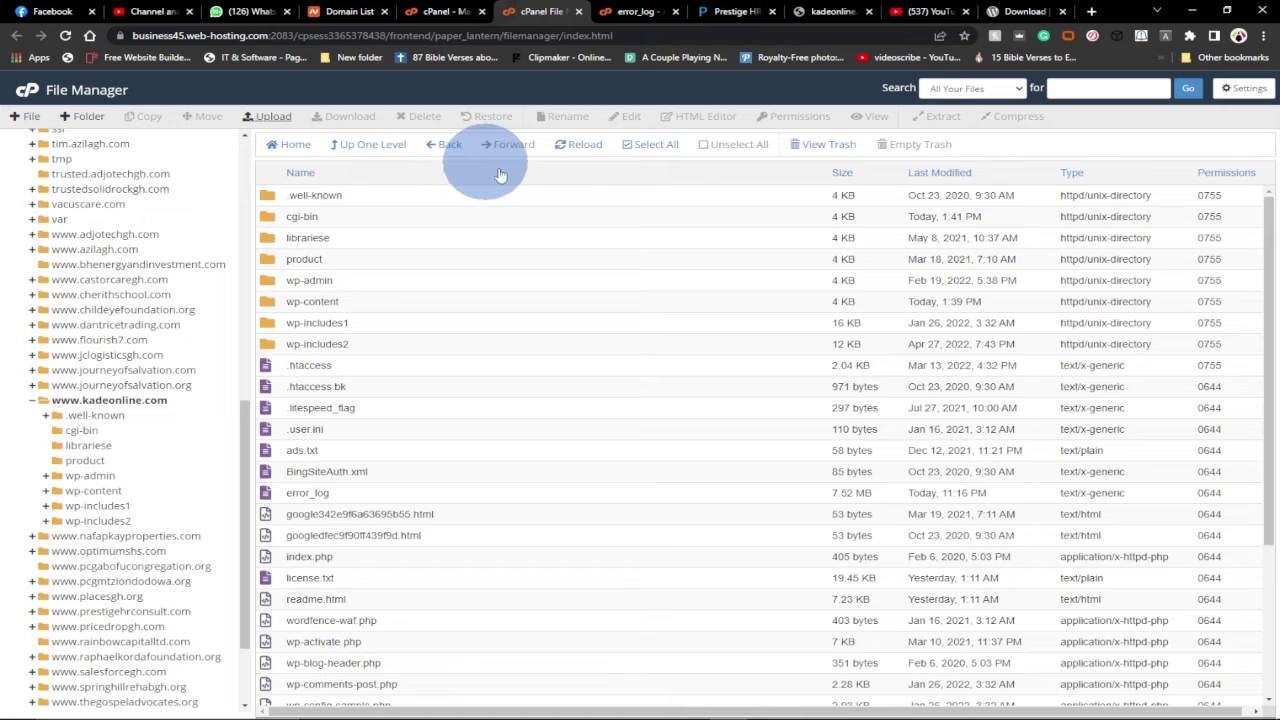
{"action": "left_click", "coordinate": [562, 146]}
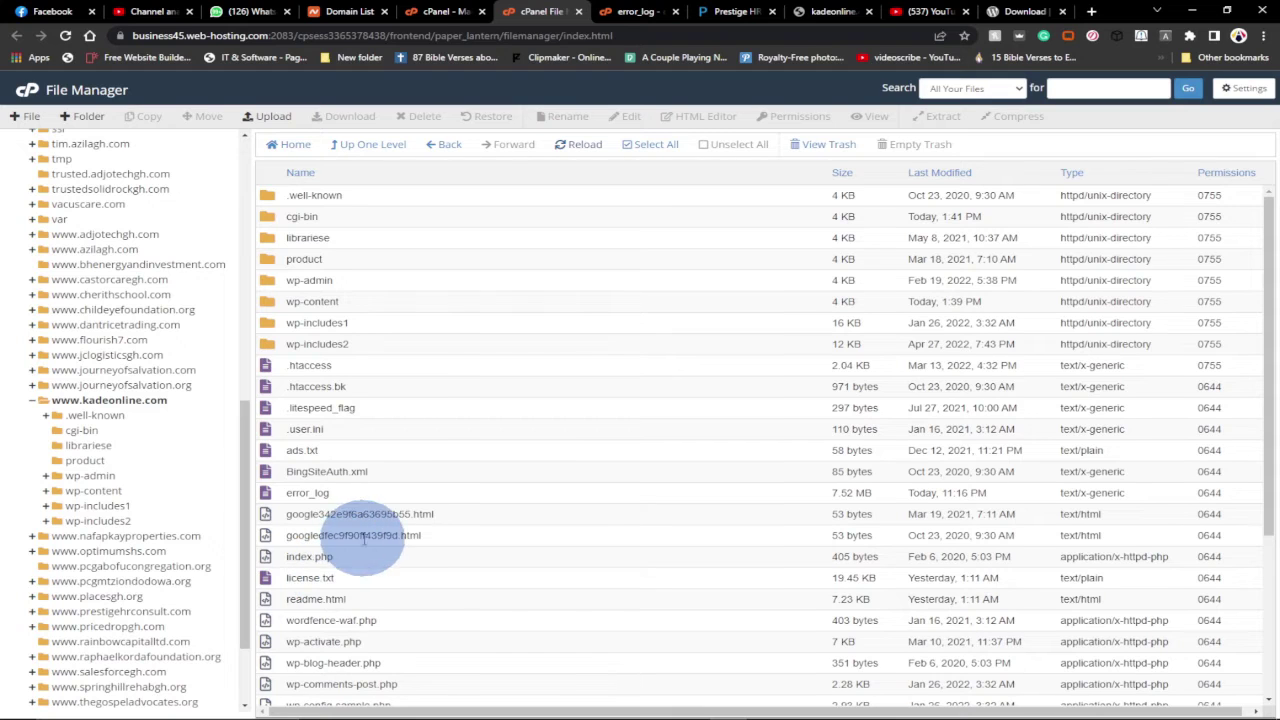
{"action": "scroll", "coordinate": [355, 545], "scroll_direction": "down", "scroll_amount": 3}
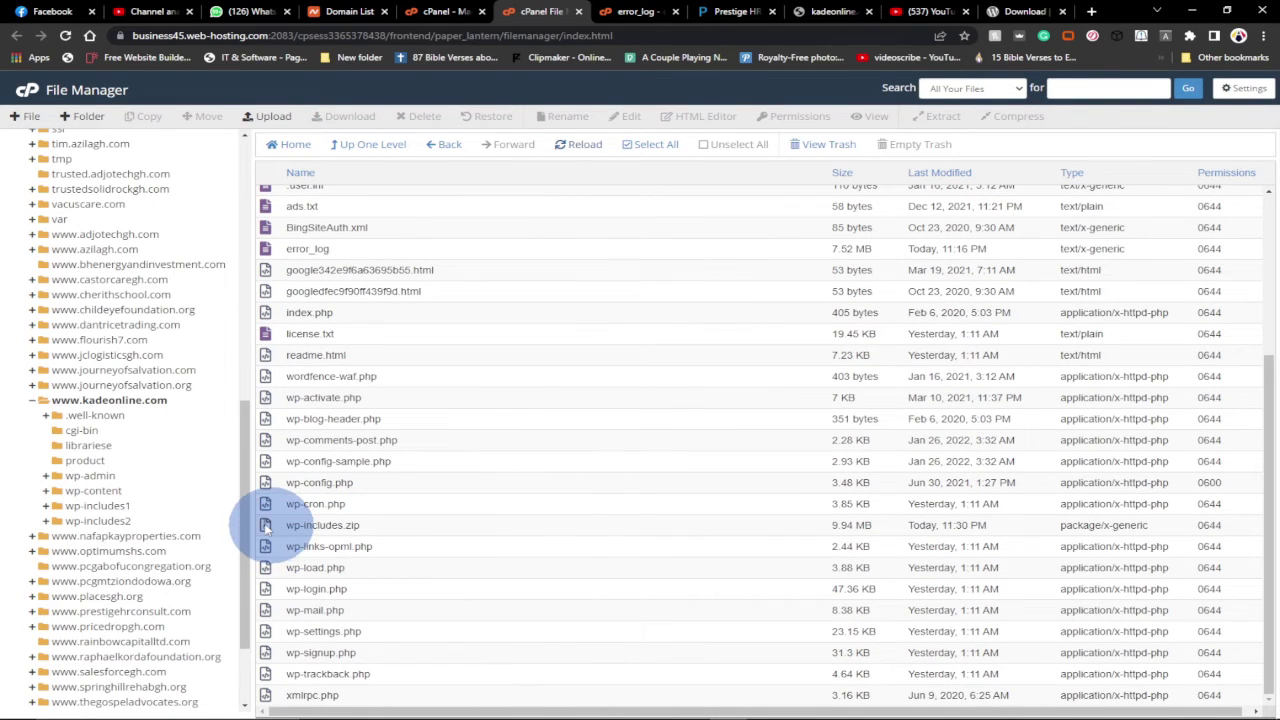
{"action": "left_click", "coordinate": [268, 526]}
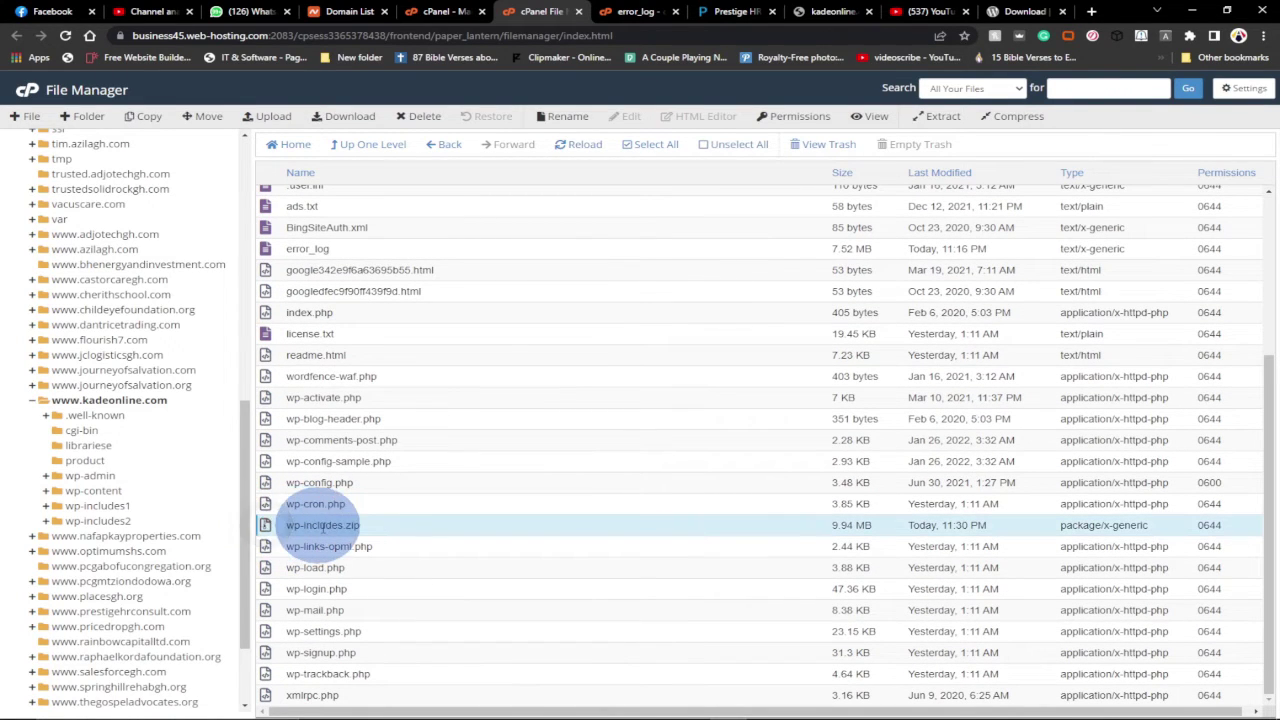
{"action": "right_click", "coordinate": [306, 527]}
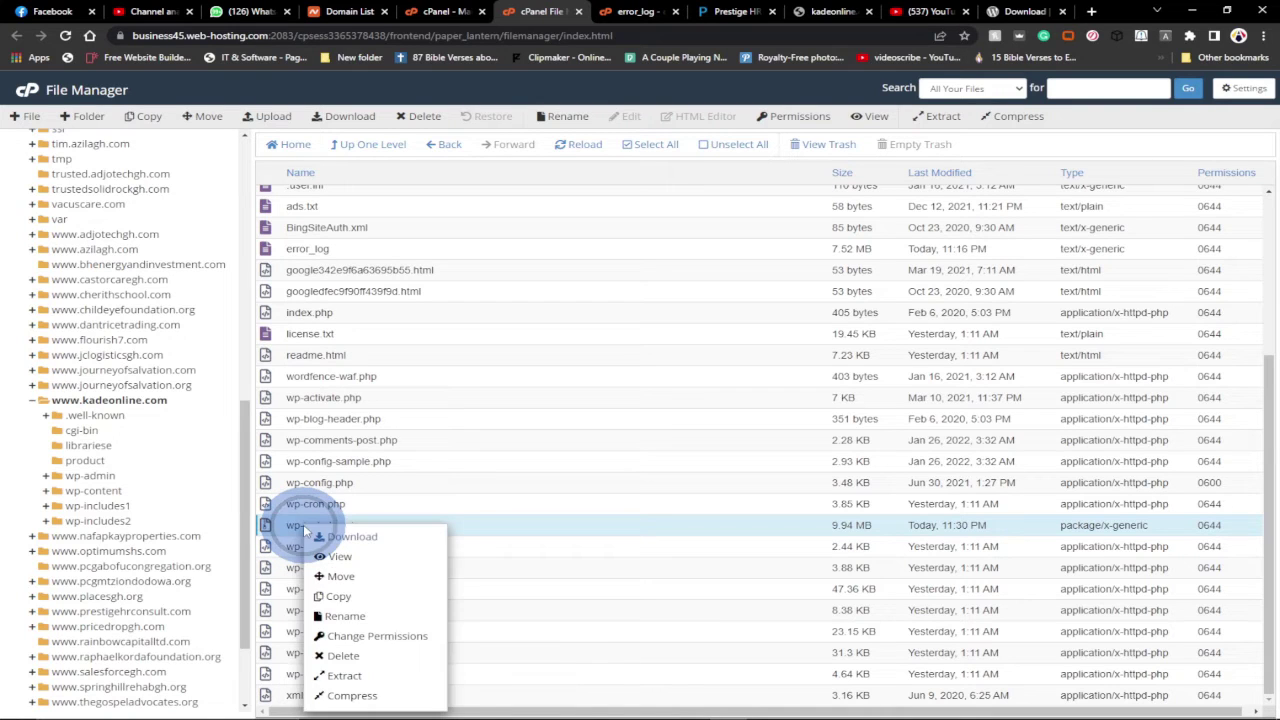
{"action": "left_click", "coordinate": [372, 678]}
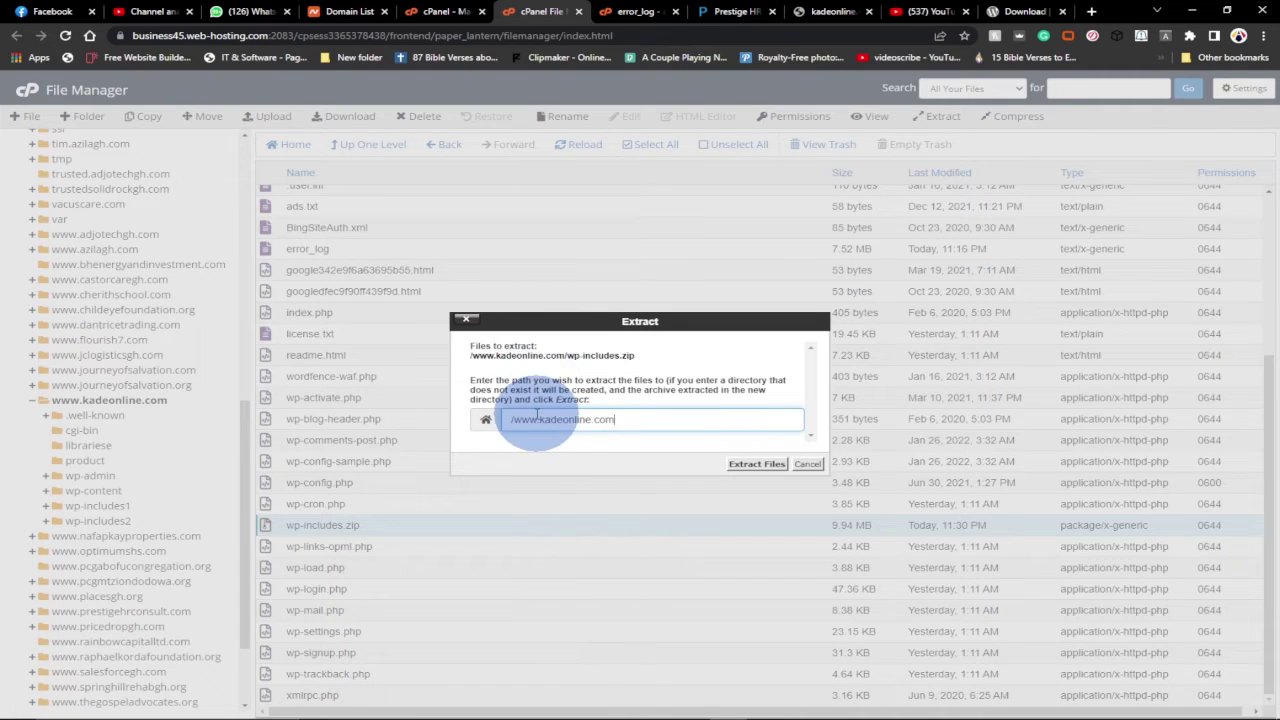
{"action": "left_click", "coordinate": [752, 466]}
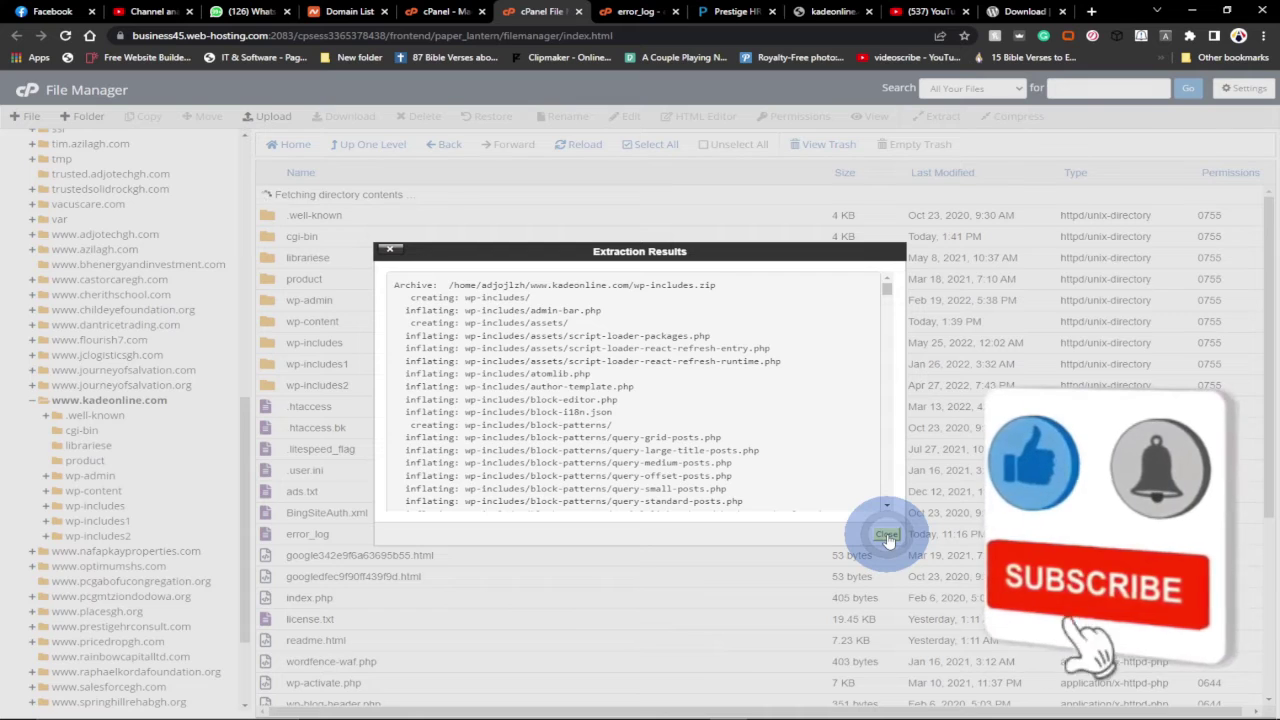
{"action": "left_click", "coordinate": [887, 536]}
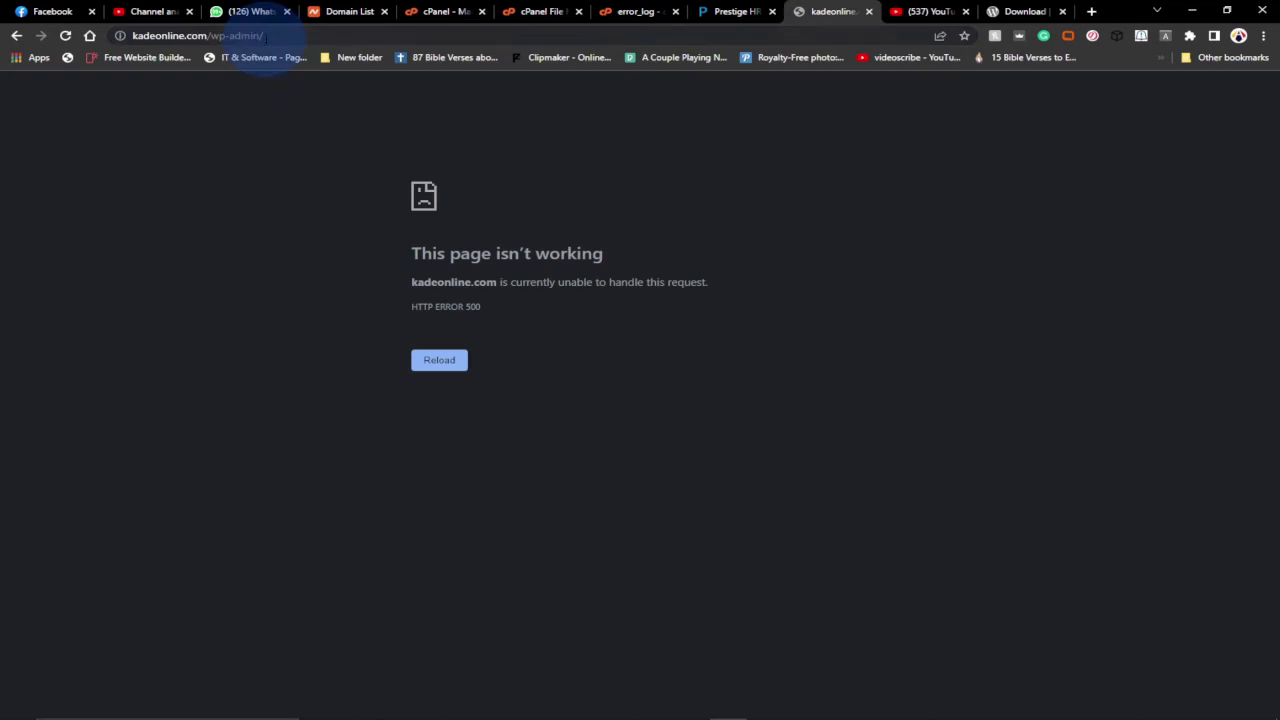
{"action": "left_click", "coordinate": [265, 36]}
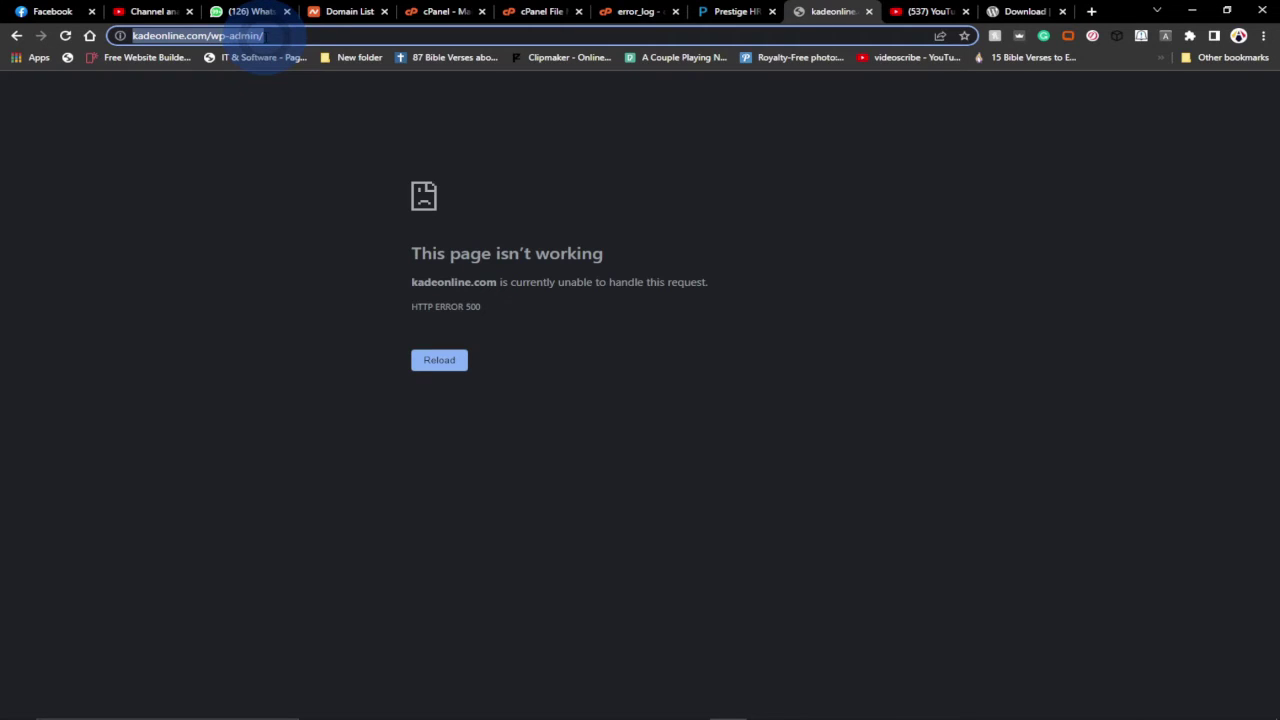
{"action": "key", "text": "End"}
{"action": "key", "text": "BackSpace"}
{"action": "key", "text": "BackSpace"}
{"action": "key", "text": "BackSpace"}
{"action": "key", "text": "BackSpace"}
{"action": "key", "text": "BackSpace"}
{"action": "key", "text": "BackSpace"}
{"action": "key", "text": "BackSpace"}
{"action": "key", "text": "BackSpace"}
{"action": "key", "text": "BackSpace"}
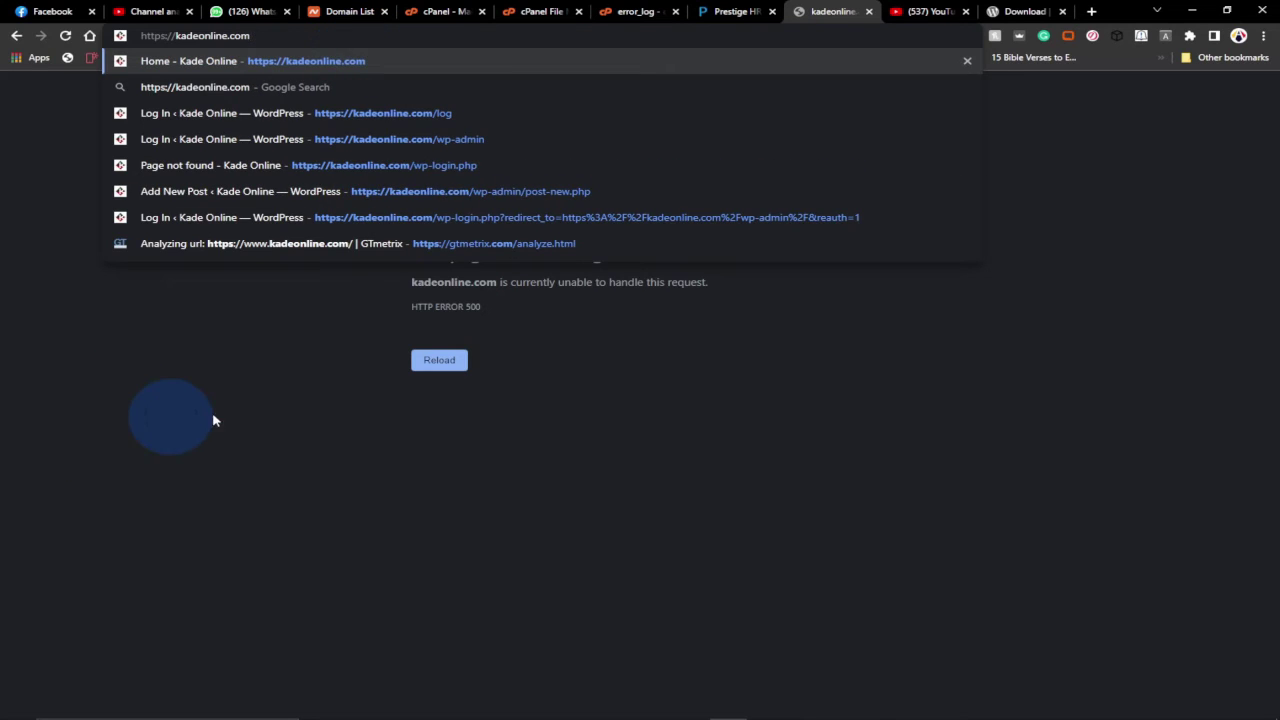
{"action": "left_click", "coordinate": [211, 420]}
{"action": "left_click", "coordinate": [64, 36]}
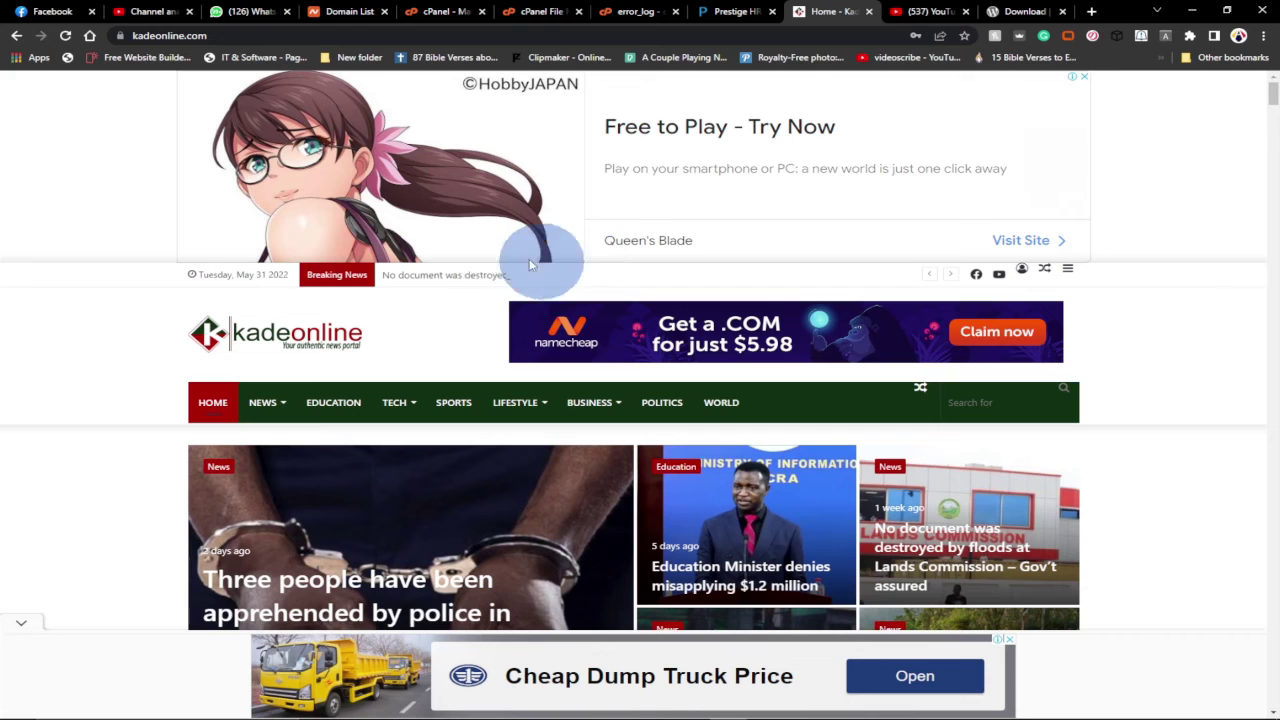
{"action": "scroll", "coordinate": [865, 370], "scroll_direction": "down", "scroll_amount": 3}
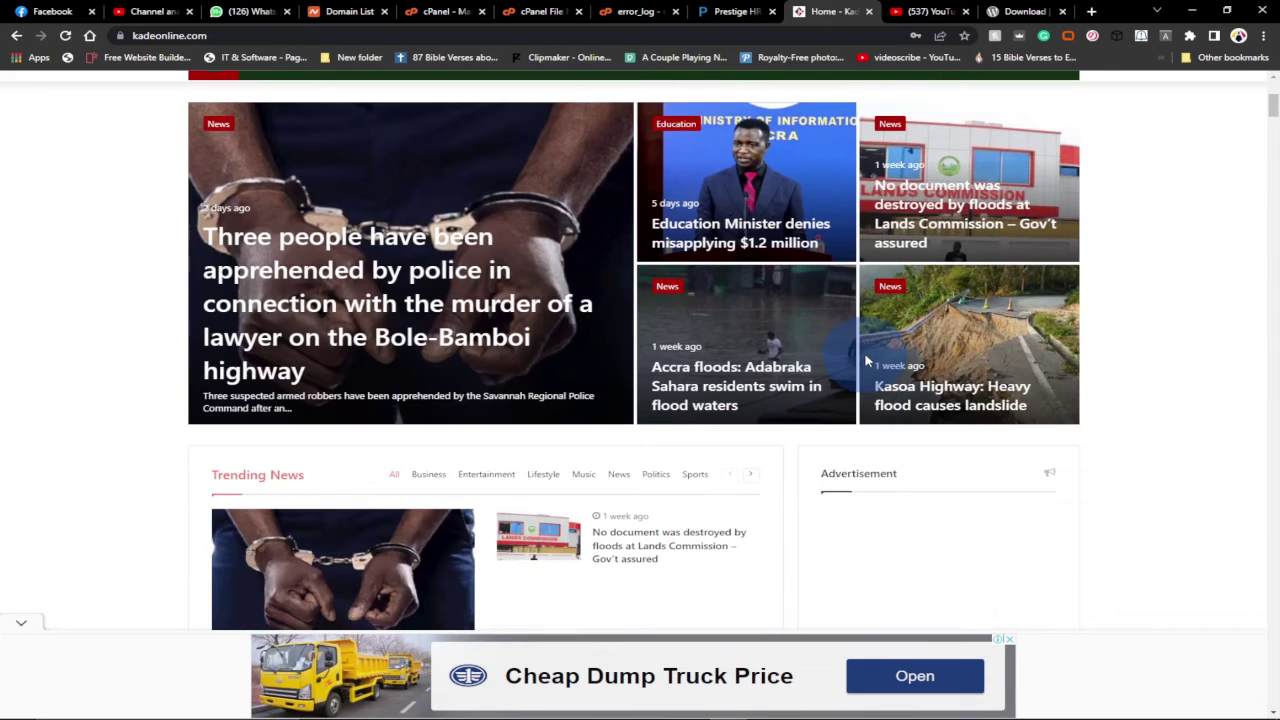
{"action": "scroll", "coordinate": [865, 365], "scroll_direction": "up", "scroll_amount": 3}
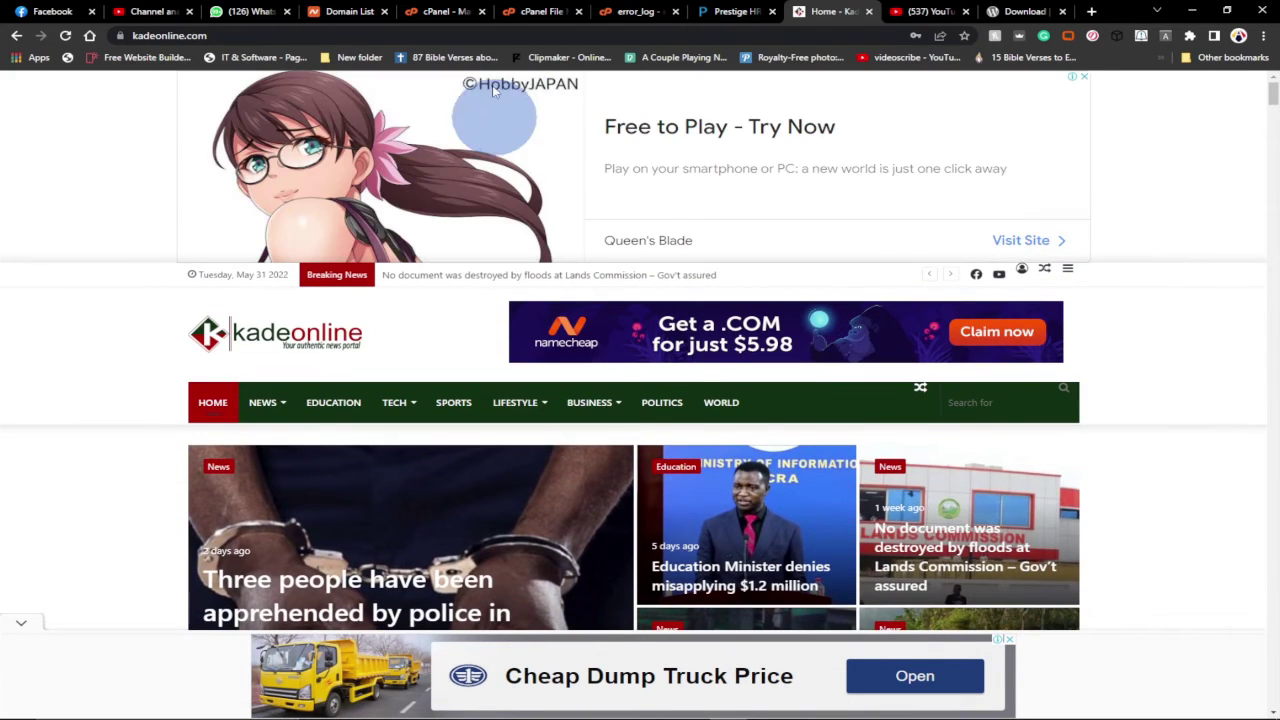
{"action": "left_click", "coordinate": [618, 10]}
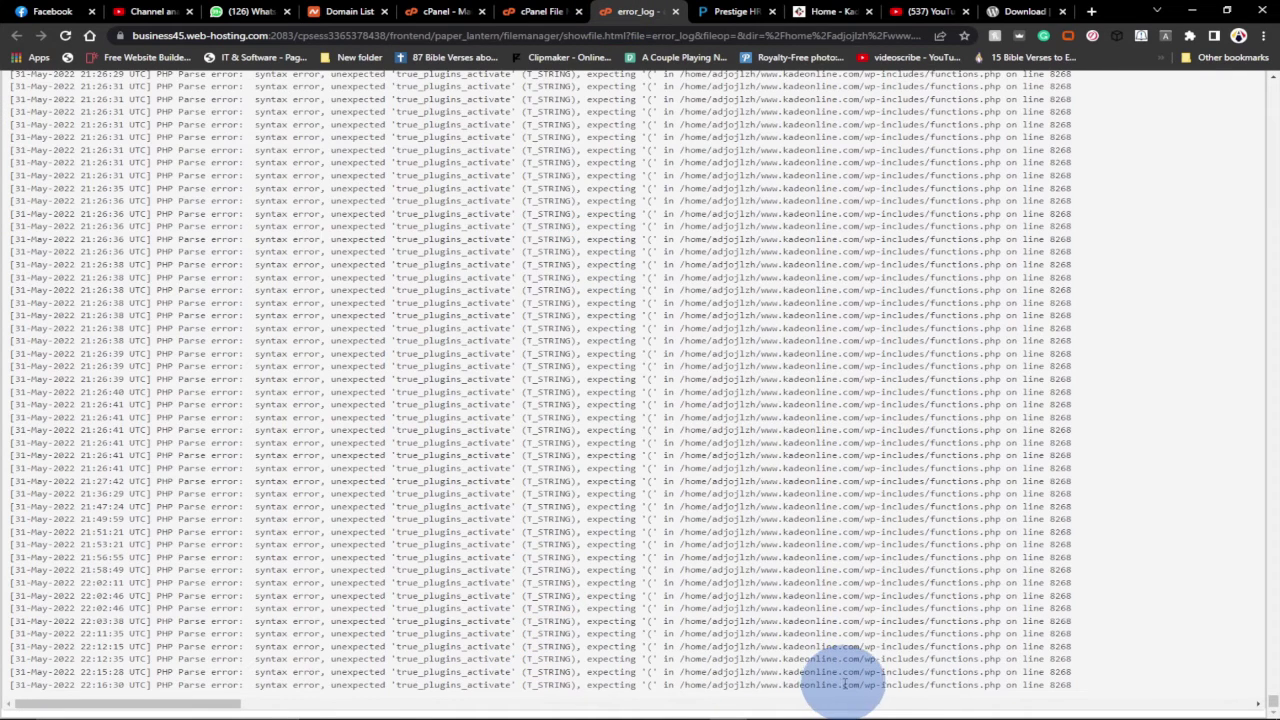
Step: Close the error log and move the wp-includes1 and wp-includes2 backup folders to the trash
{"action": "left_click", "coordinate": [675, 14]}
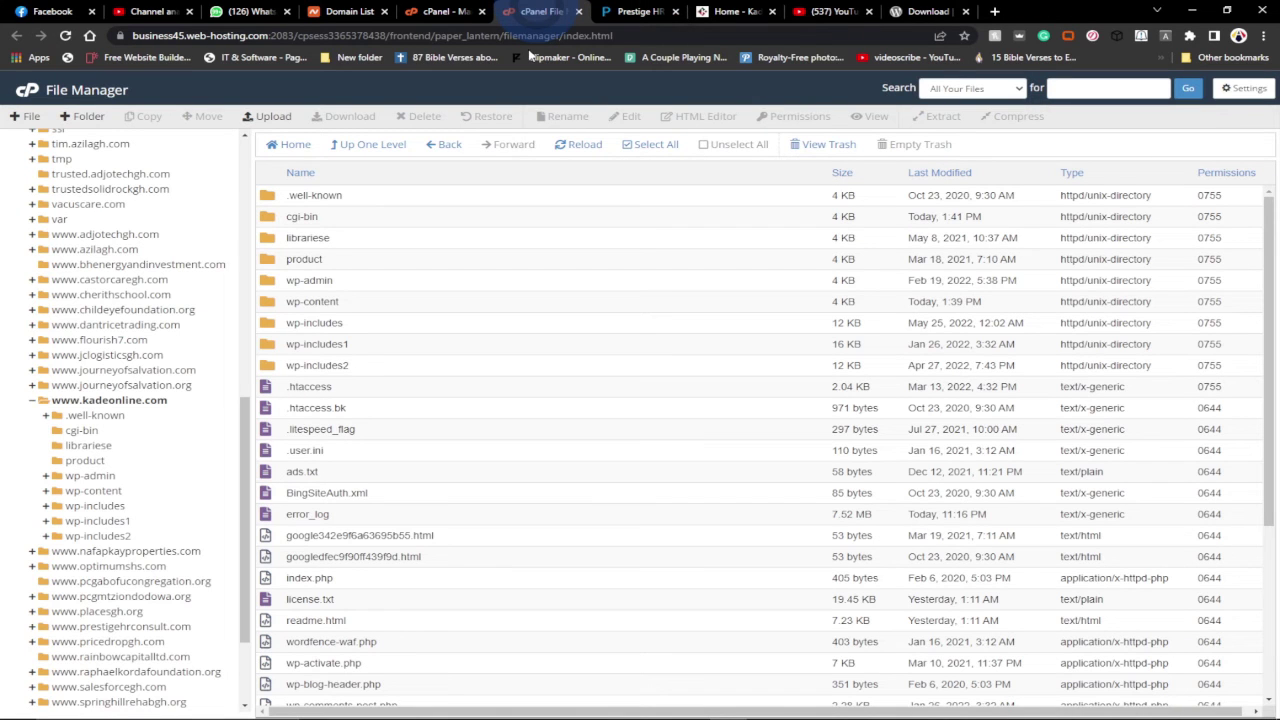
{"action": "left_click", "coordinate": [277, 346]}
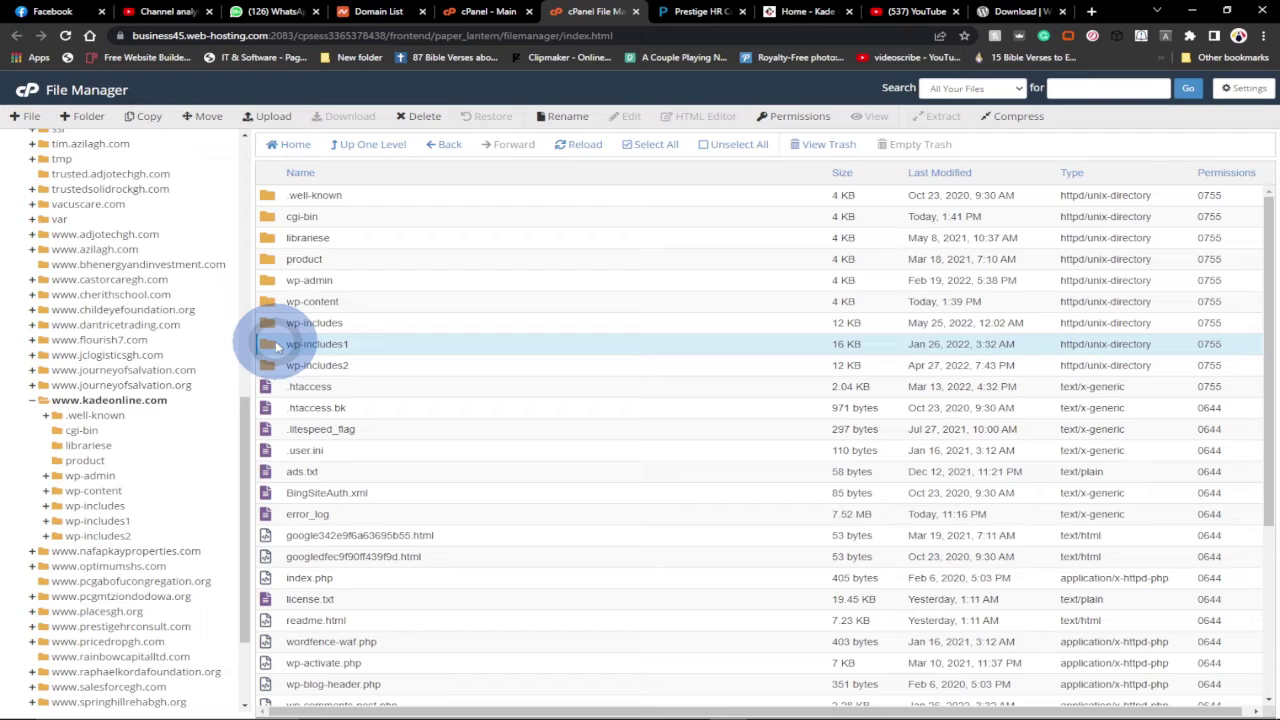
{"action": "left_click", "coordinate": [423, 116]}
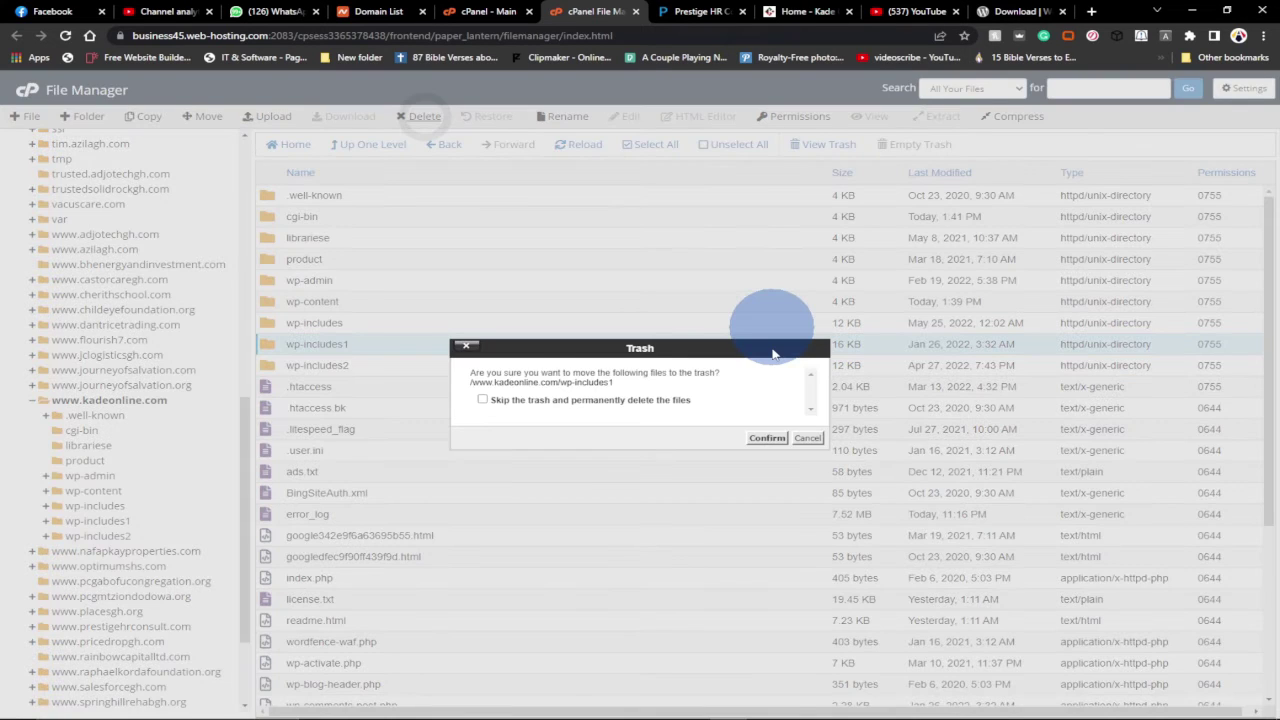
{"action": "left_click", "coordinate": [766, 439]}
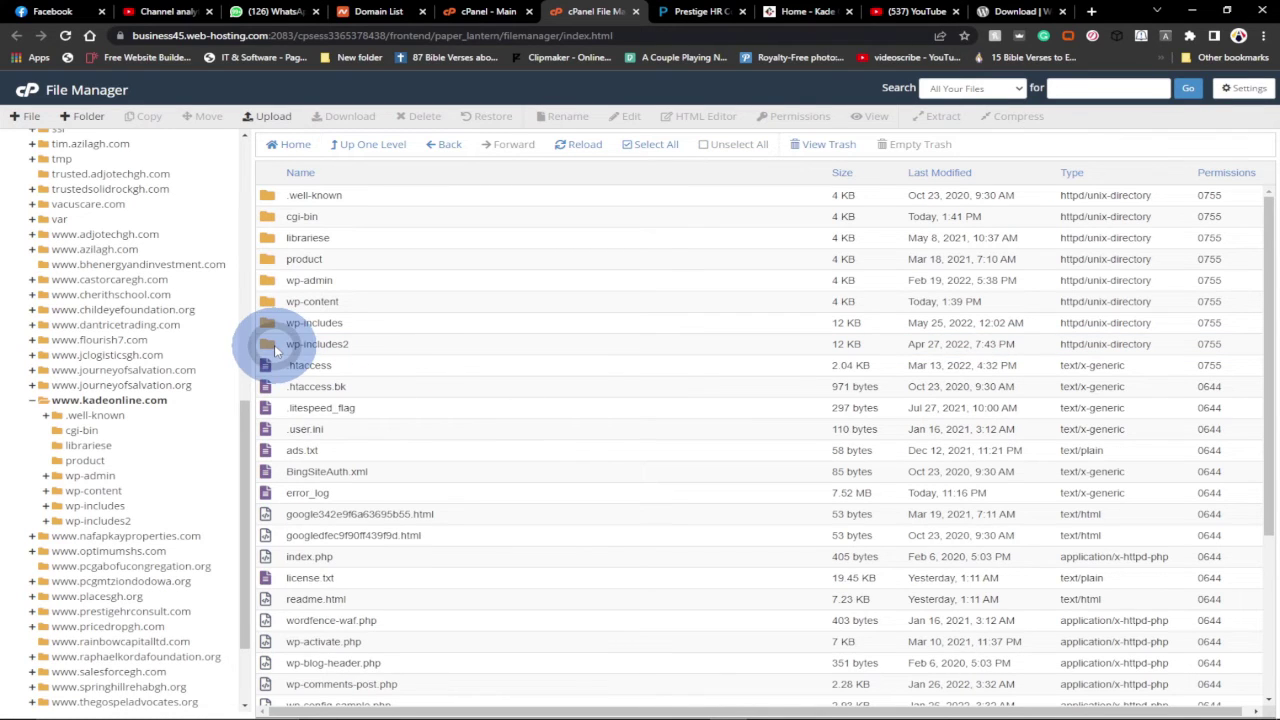
{"action": "left_click", "coordinate": [300, 342]}
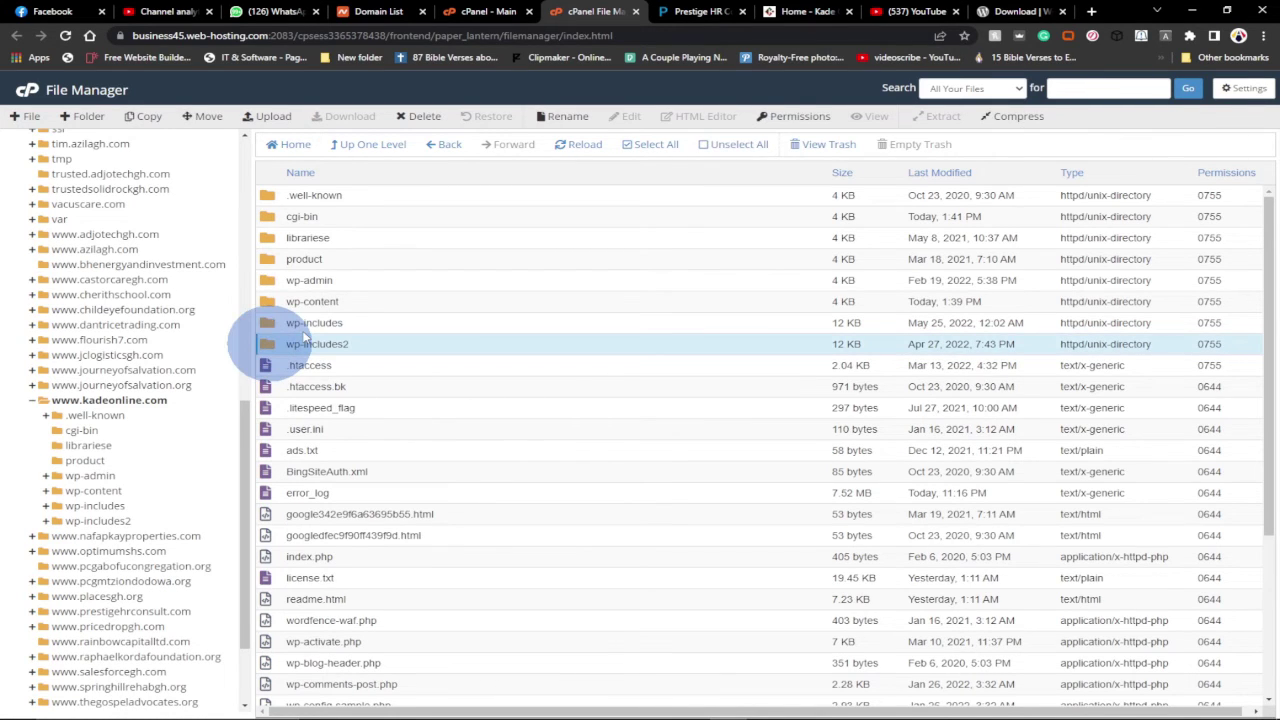
{"action": "left_click", "coordinate": [420, 116]}
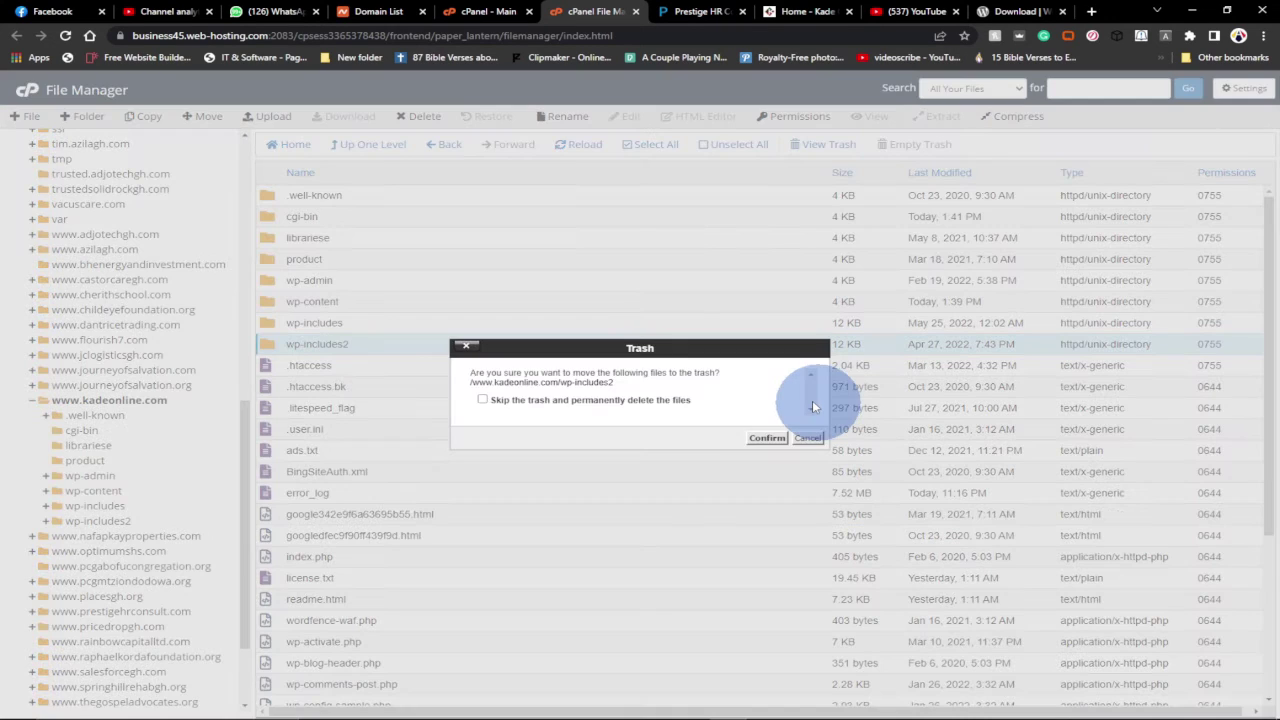
{"action": "left_click", "coordinate": [768, 443]}
Step: Move the wp-includes.zip archive to the trash
{"action": "left_click", "coordinate": [510, 477]}
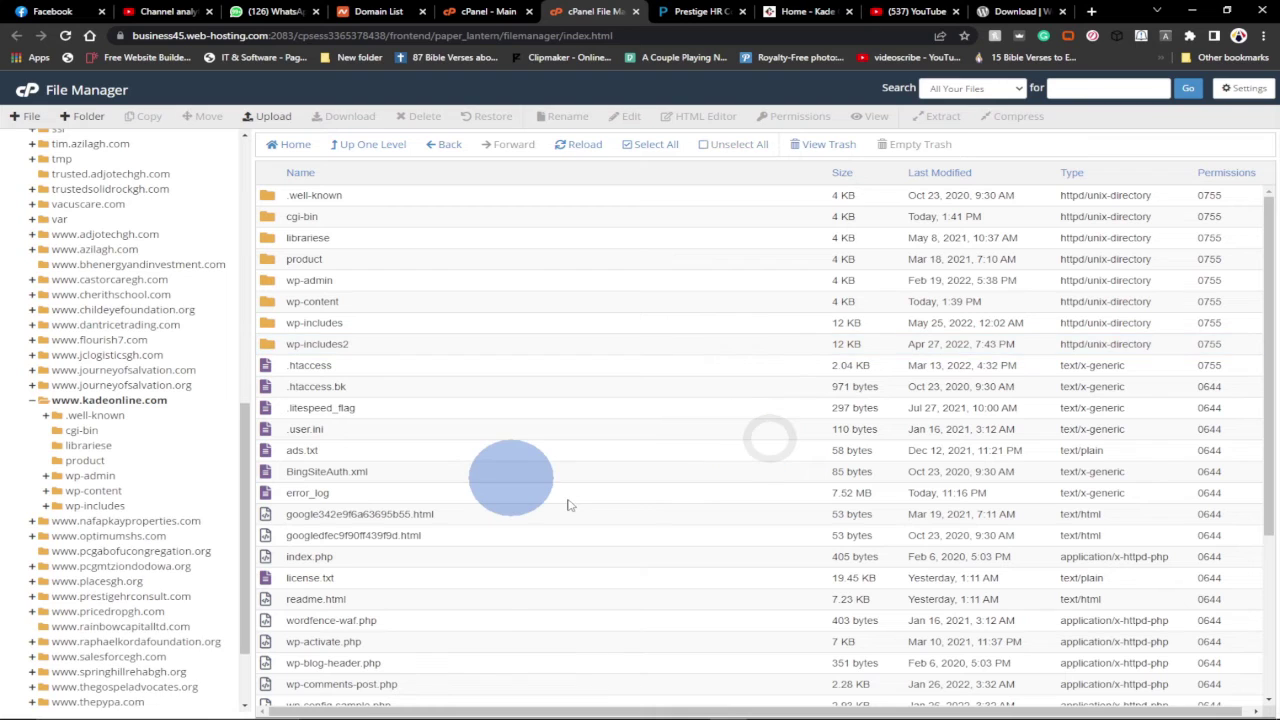
{"action": "scroll", "coordinate": [568, 505], "scroll_direction": "down", "scroll_amount": 2}
{"action": "left_click", "coordinate": [335, 603]}
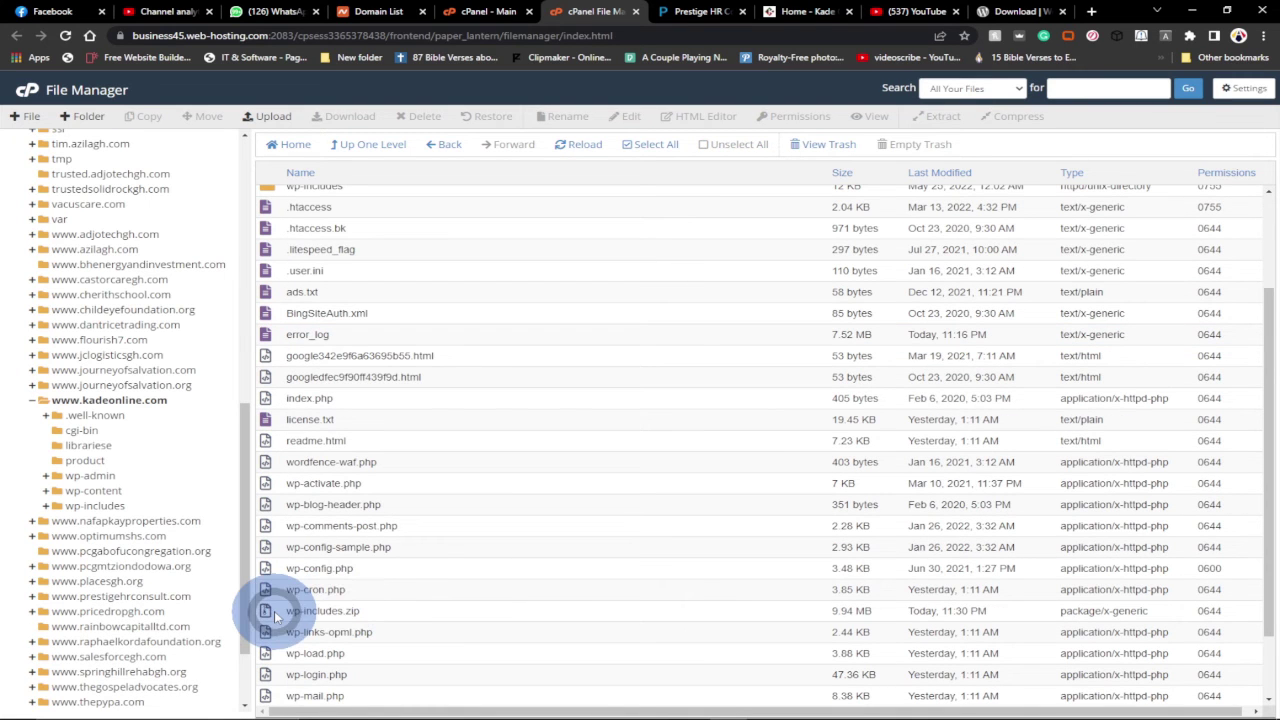
{"action": "left_click", "coordinate": [272, 610]}
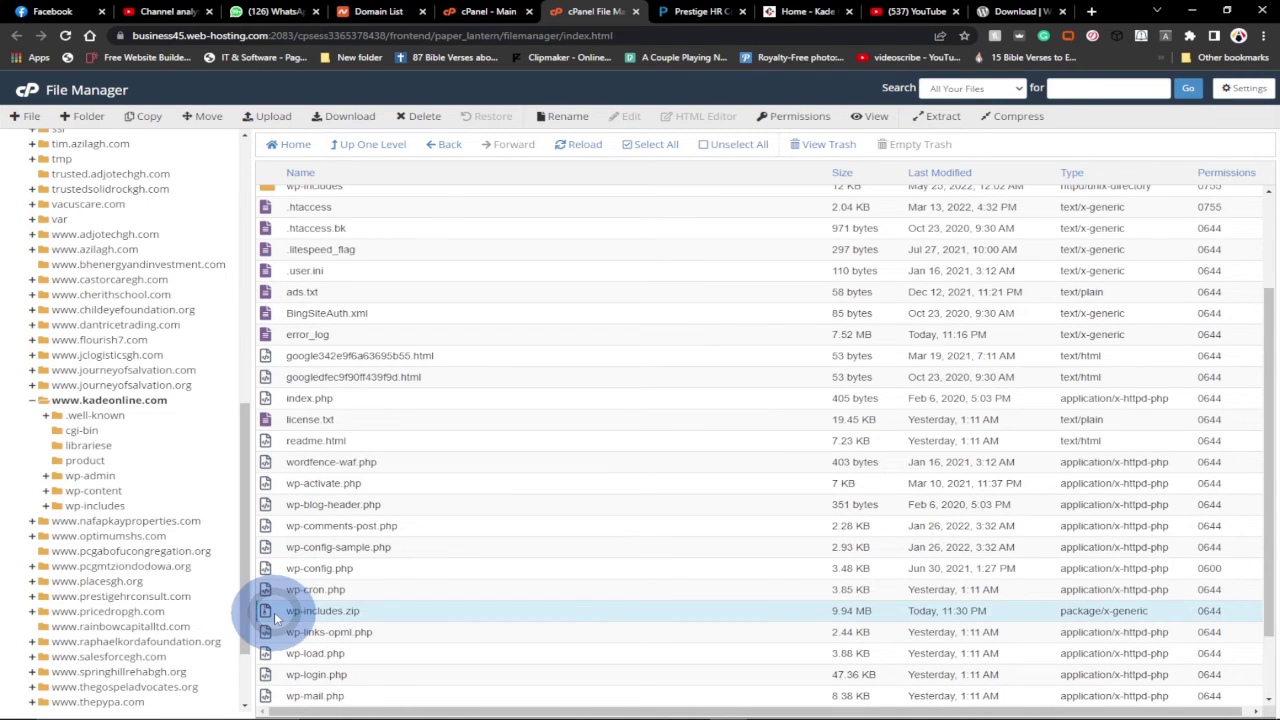
{"action": "left_click", "coordinate": [422, 114]}
{"action": "left_click", "coordinate": [768, 439]}
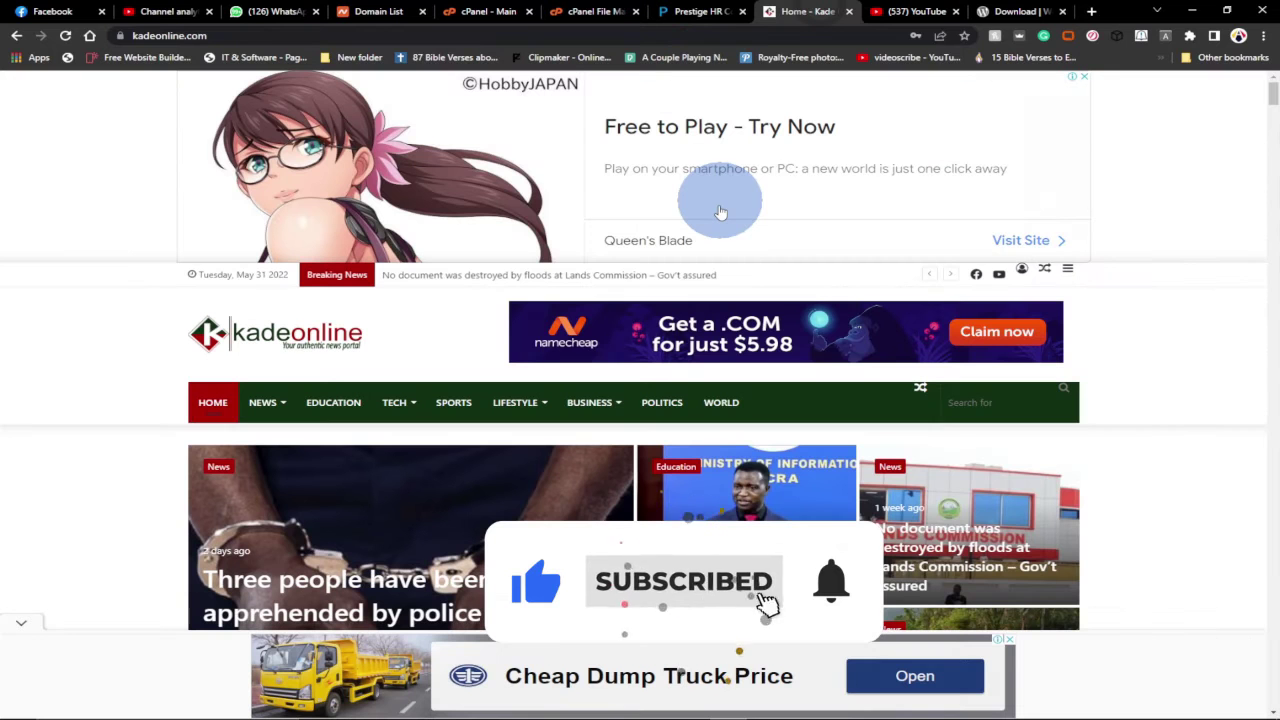
Step: Check that the kadeonline.com homepage shows its latest stories instead of an HTTP 500 error
{"action": "left_click", "coordinate": [1190, 450]}
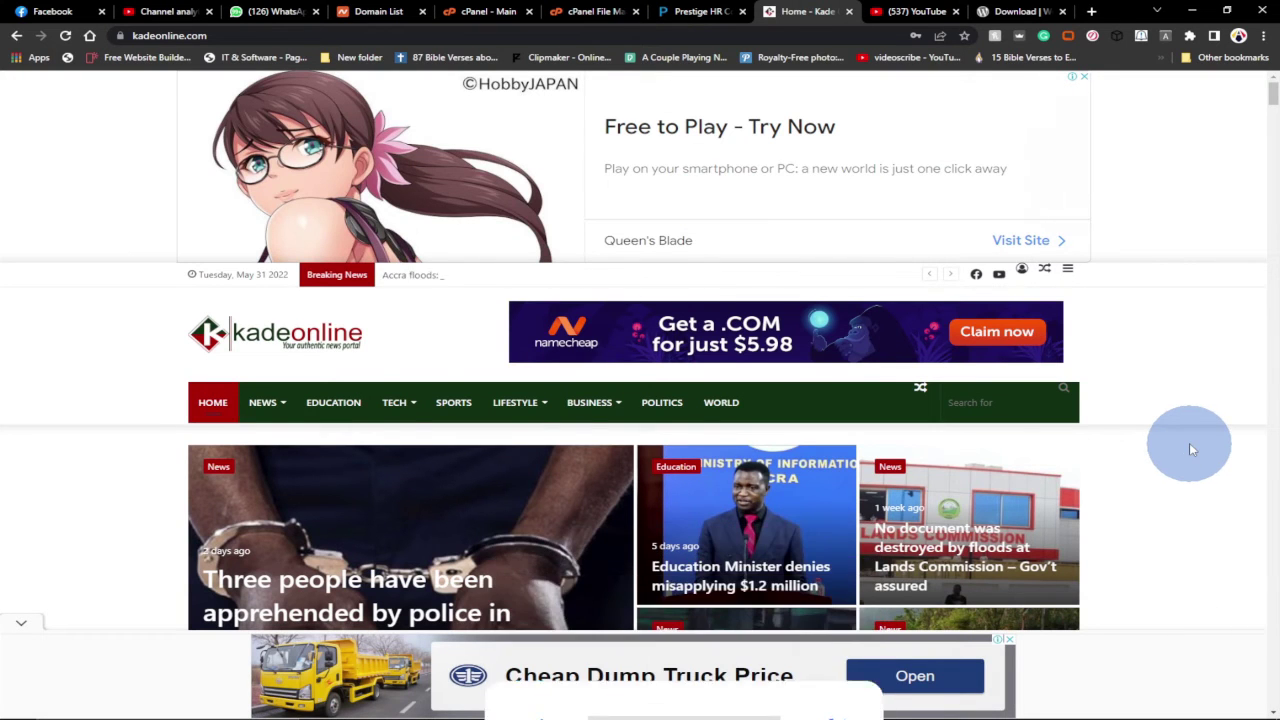